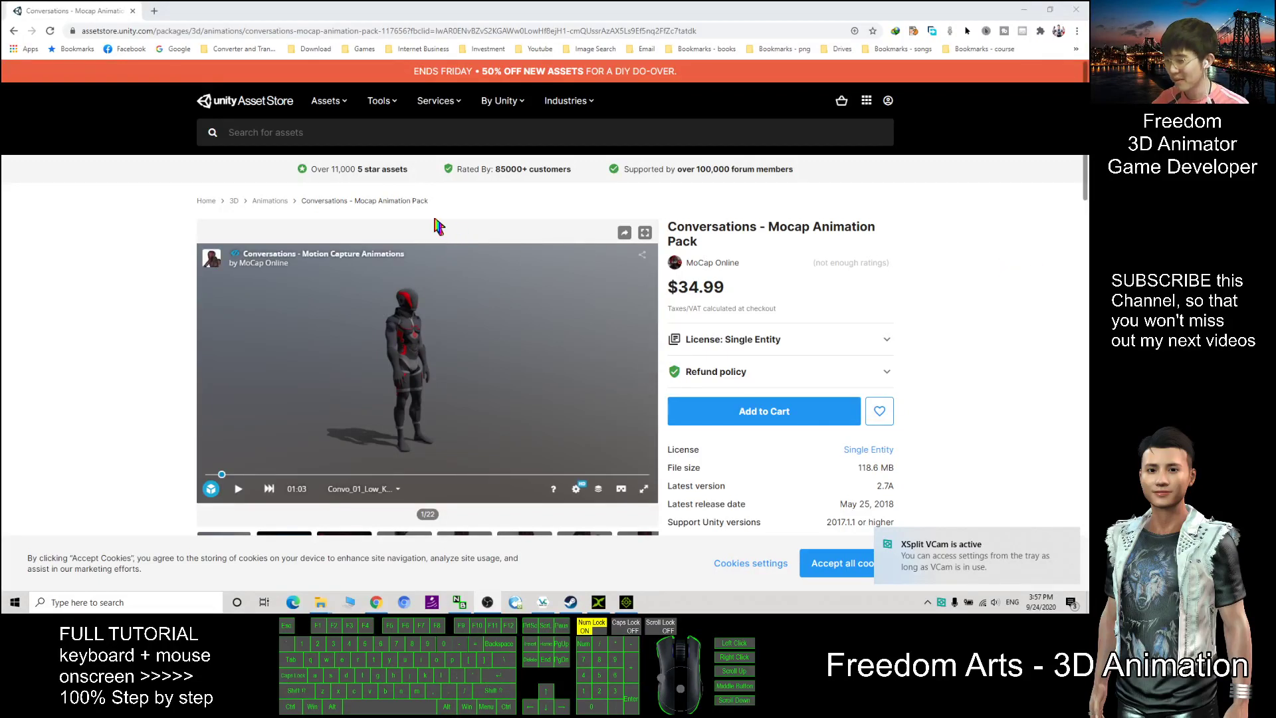
# Examine the list of moves in the description of the Conversations - Mocap Animation Pack
pyautogui.click(1070, 543)
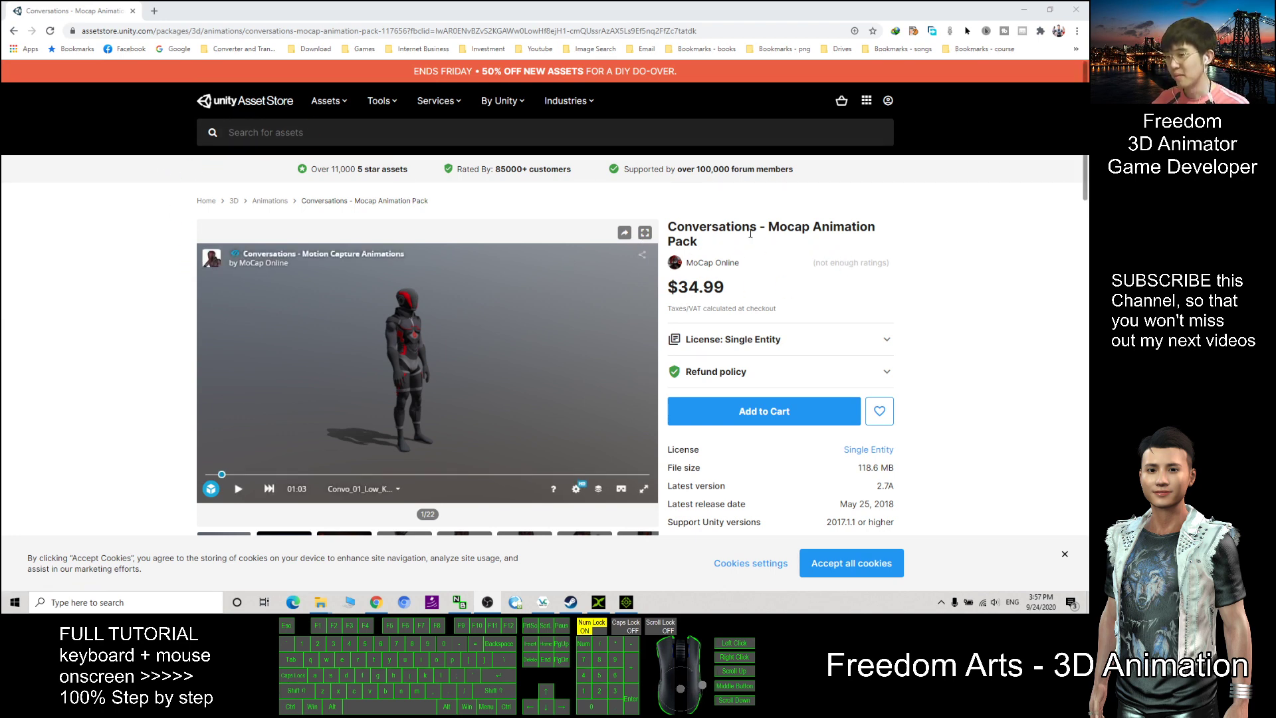
pyautogui.click(626, 602)
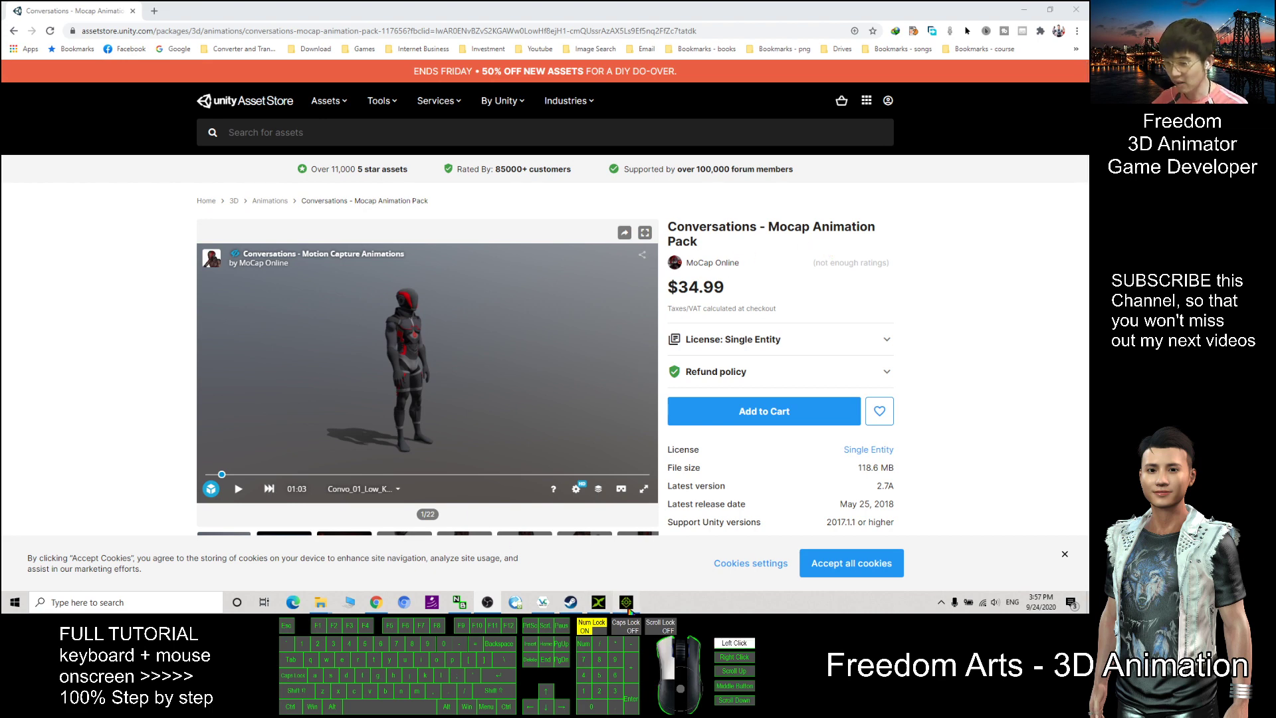
pyautogui.click(627, 605)
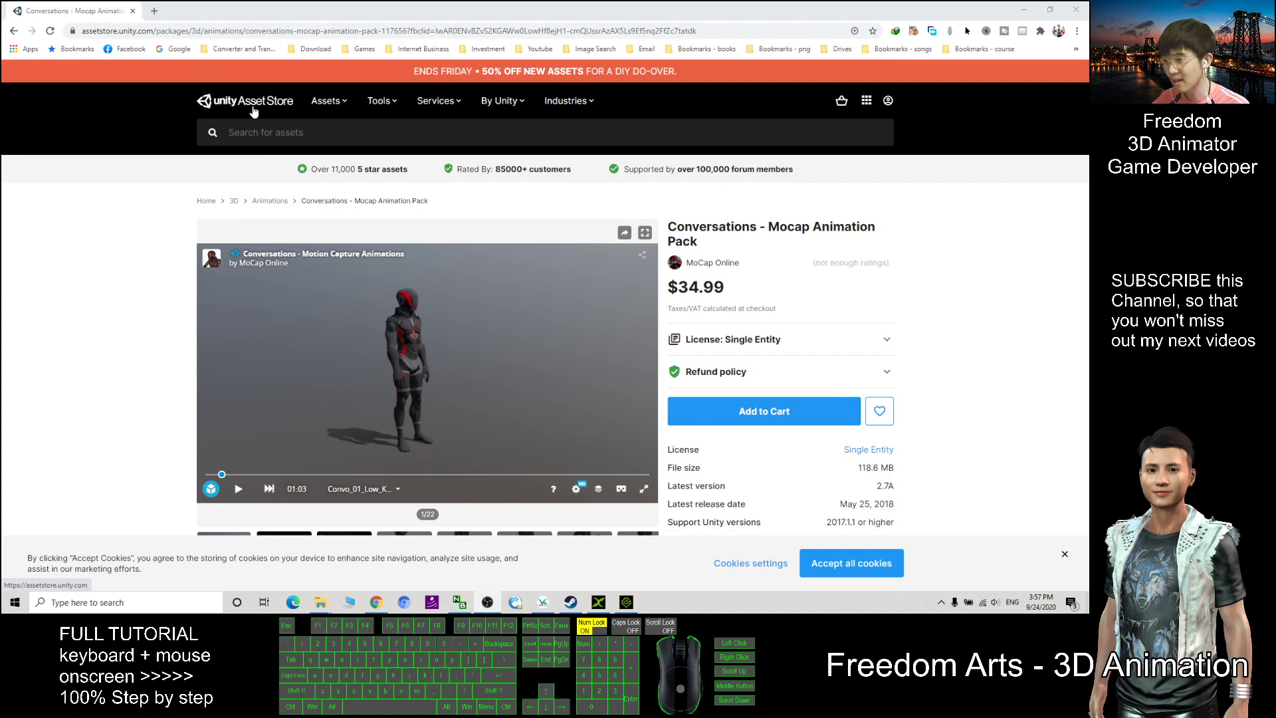
pyautogui.scroll(-10, 846, 262)
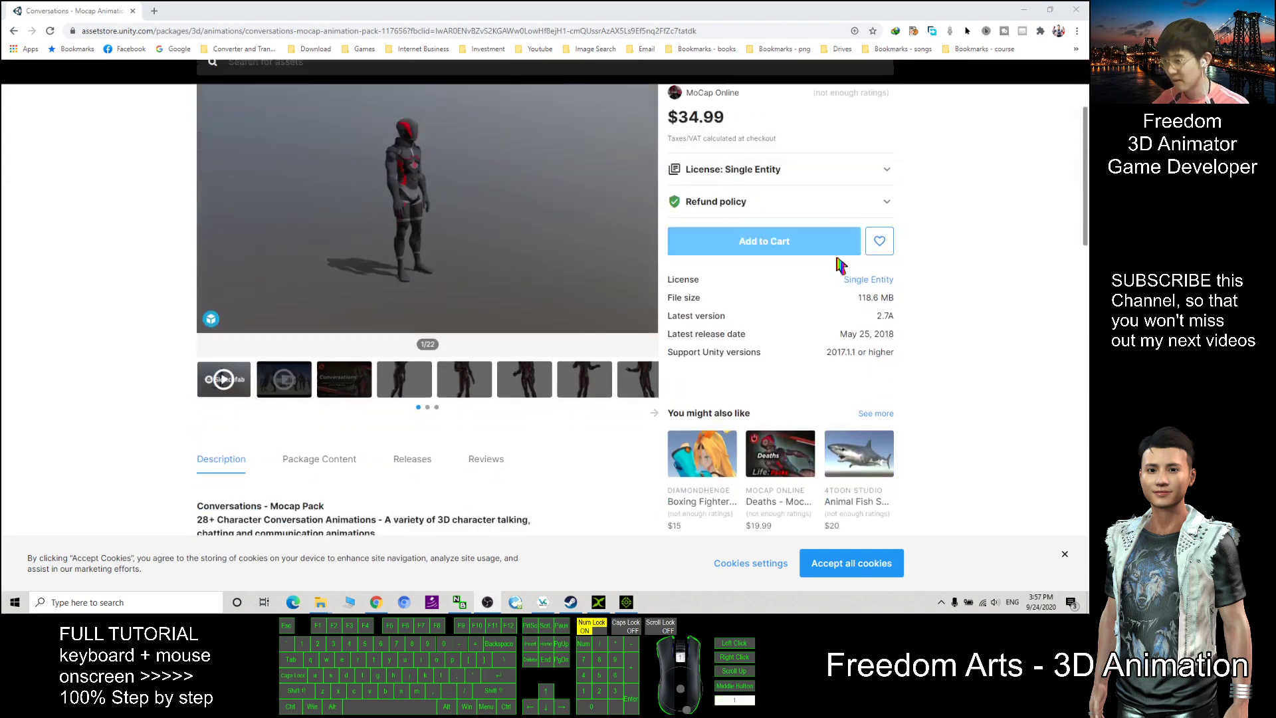
pyautogui.scroll(-5, 455, 330)
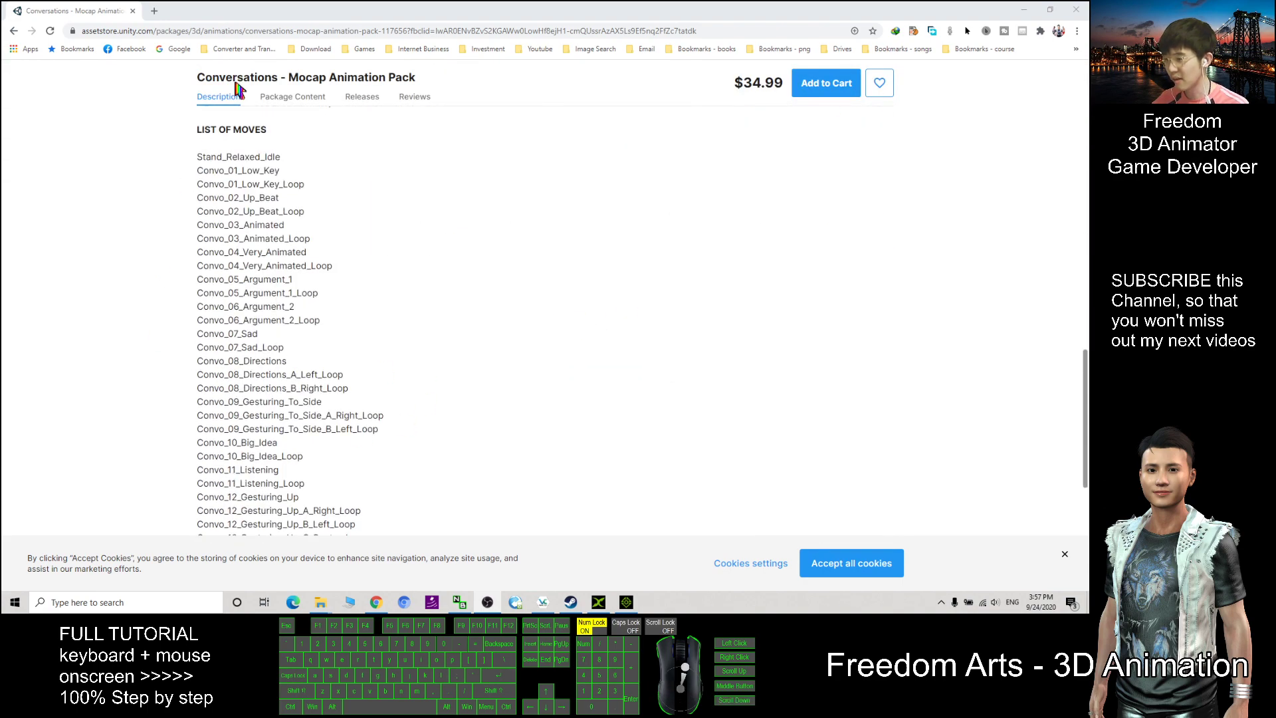
pyautogui.moveTo(197, 156); pyautogui.dragTo(384, 342)
pyautogui.scroll(-4, 385, 342)
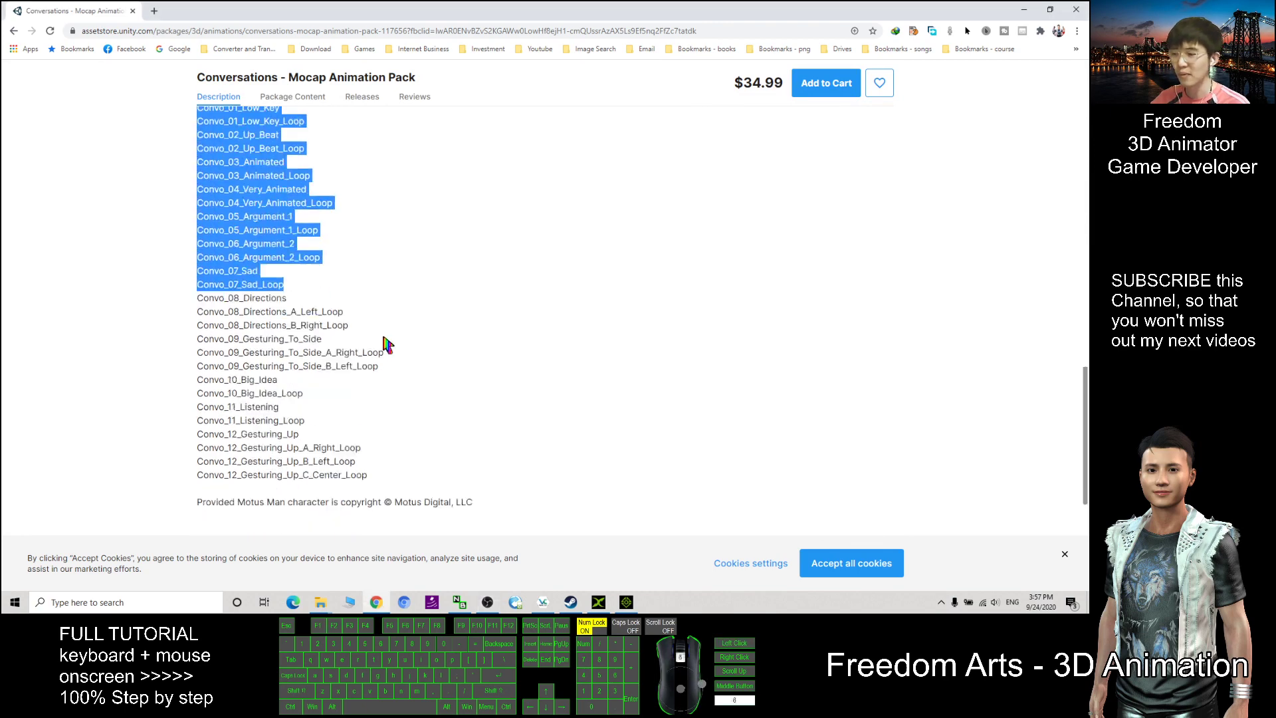
pyautogui.scroll(3, 399, 313)
# Minimize the browser and empty the Recycle Bin on the desktop
pyautogui.click(1022, 11)
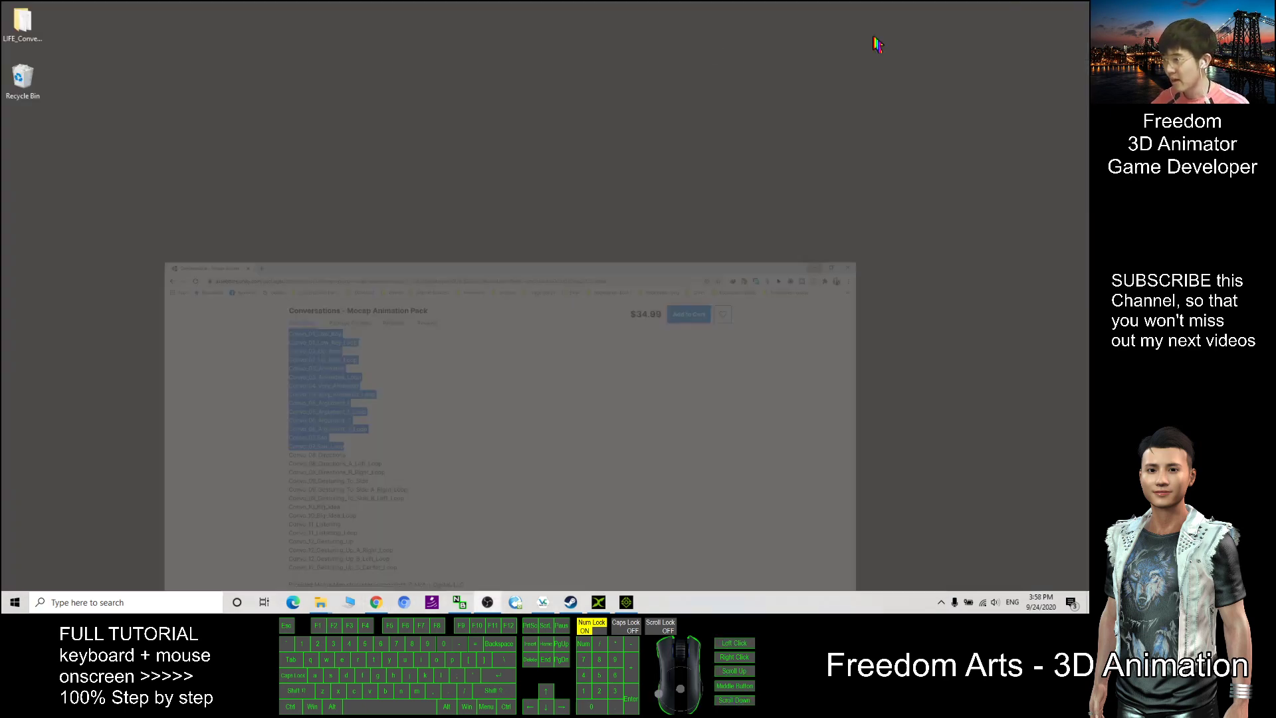
pyautogui.click(37, 44)
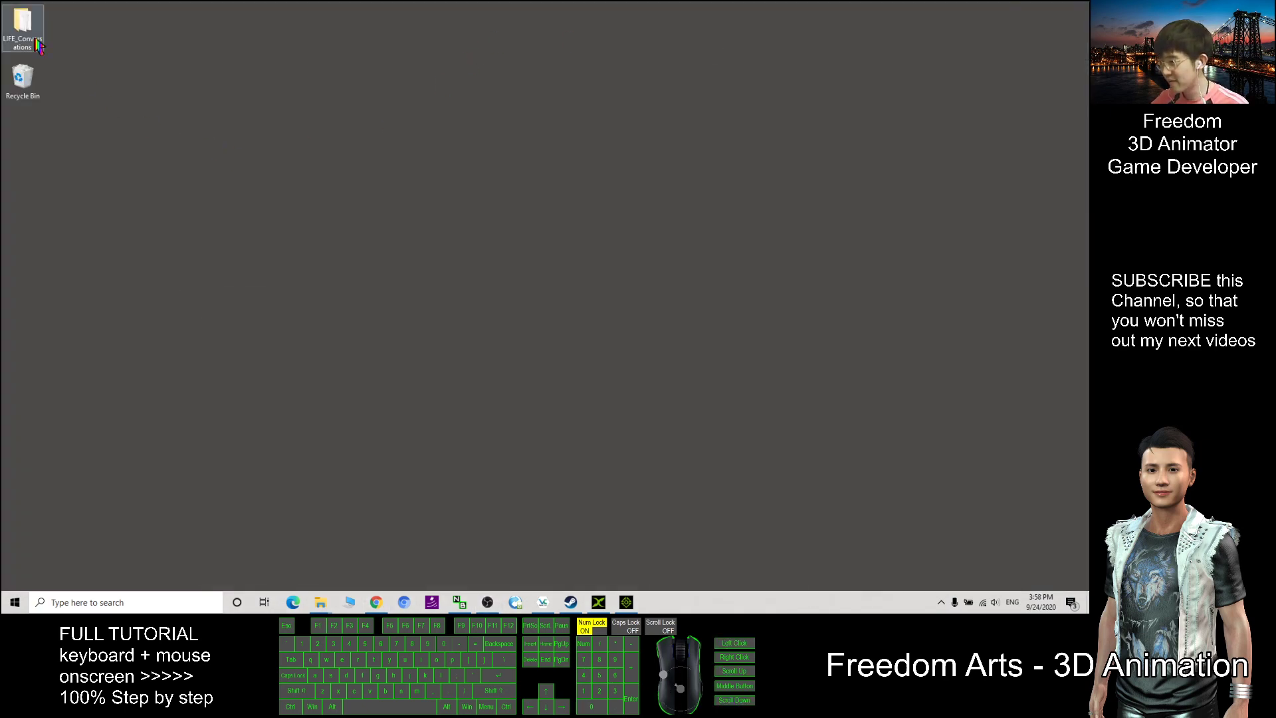
pyautogui.click(22, 78)
pyautogui.rightClick(22, 79)
pyautogui.click(73, 85)
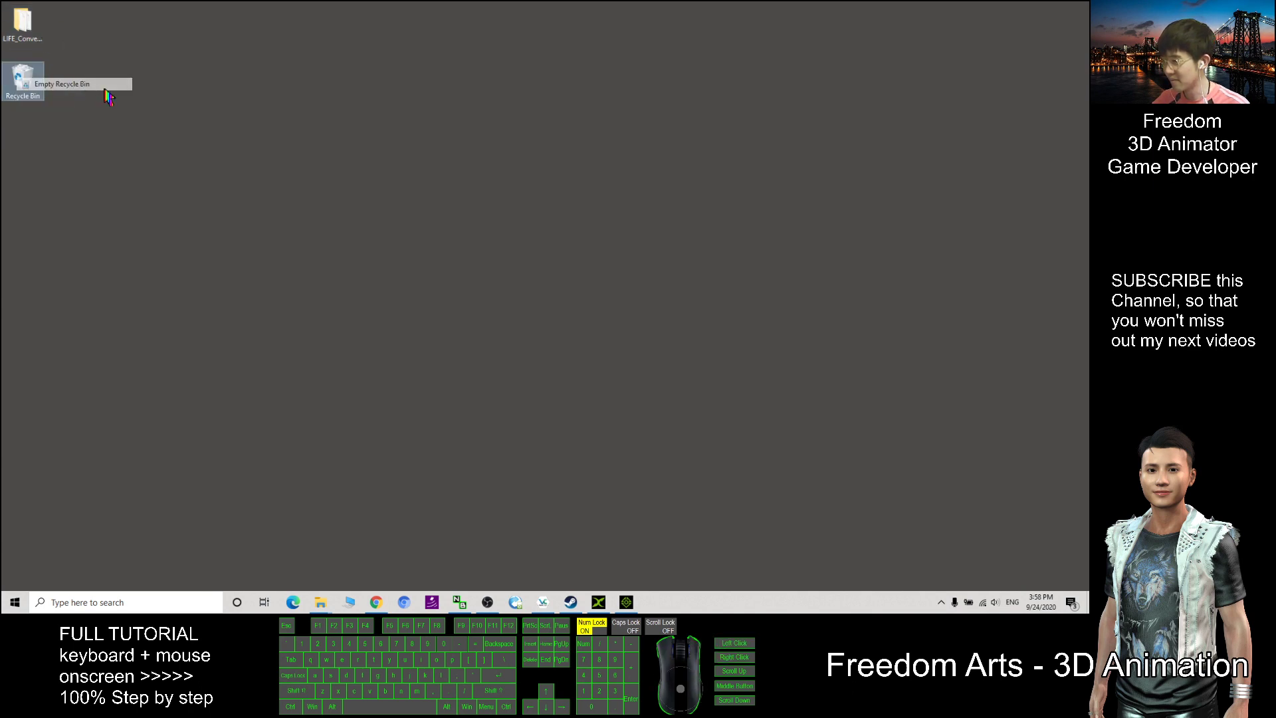
pyautogui.click(589, 347)
# Open the In-Place subfolder of Animation in the LIFE_Conversations folder and view its files in a maximized window
pyautogui.click(18, 19)
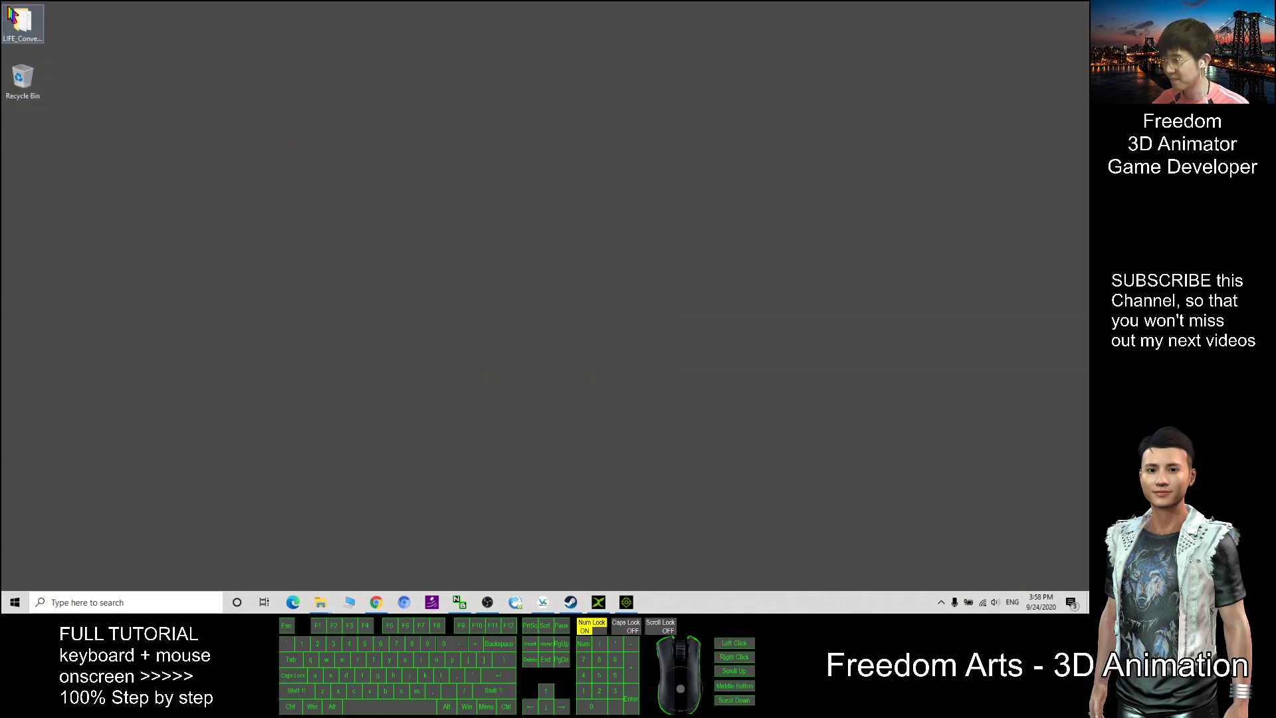
pyautogui.doubleClick(22, 24)
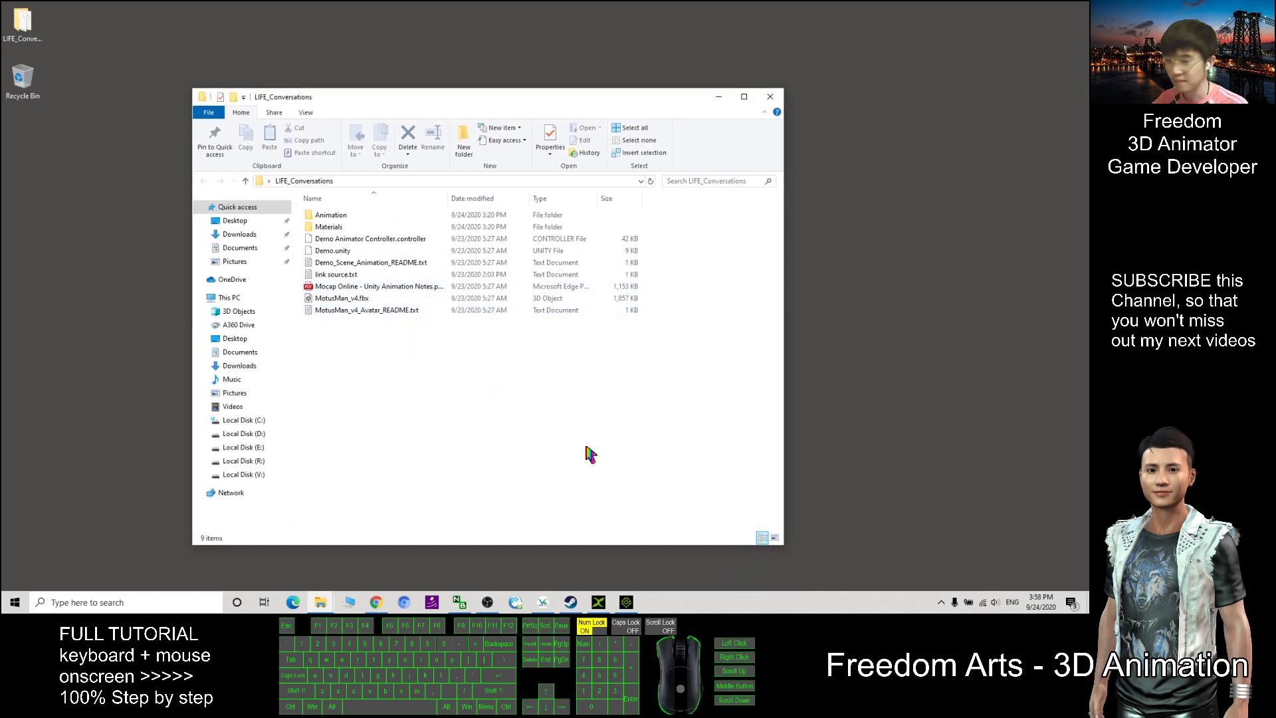
pyautogui.doubleClick(340, 217)
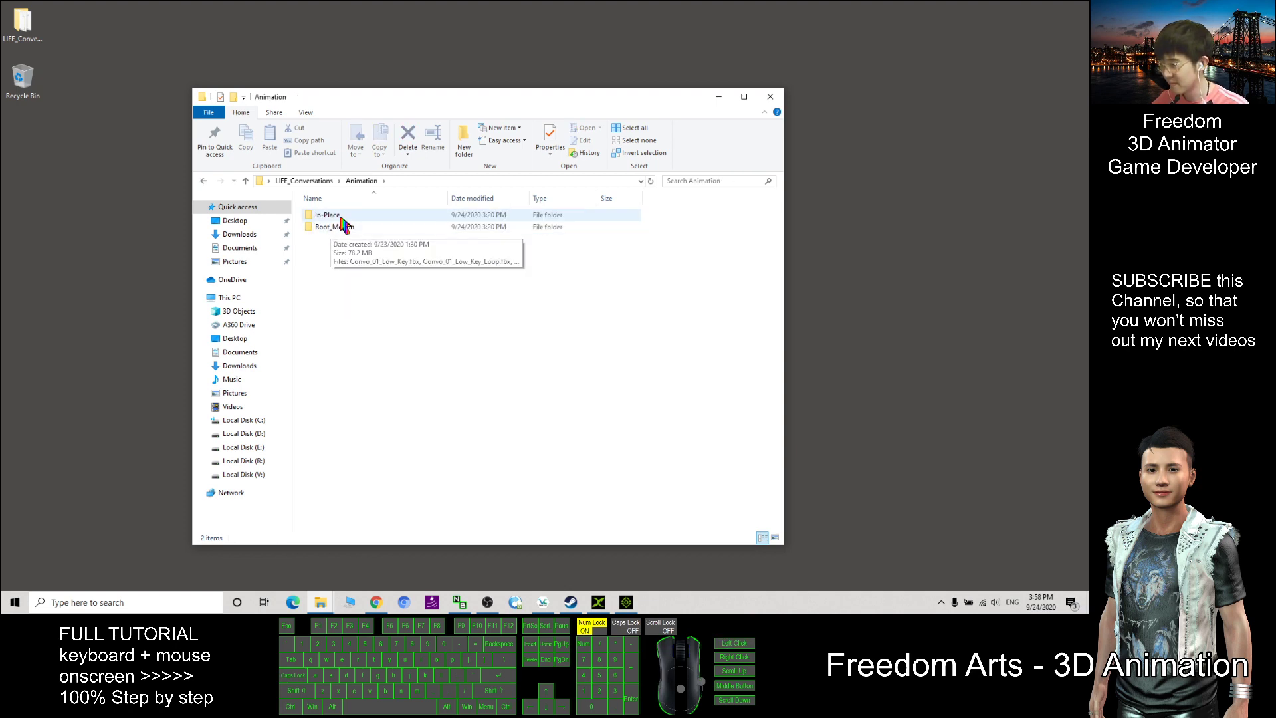
pyautogui.doubleClick(339, 216)
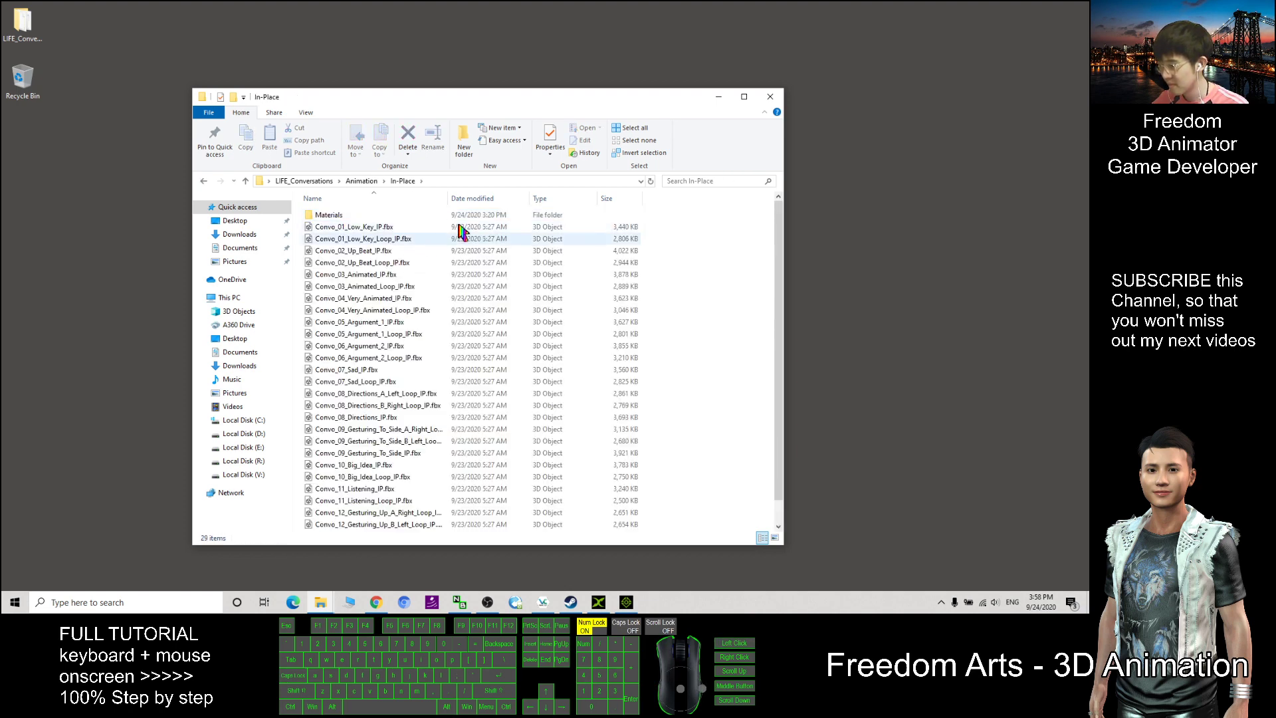
pyautogui.click(744, 96)
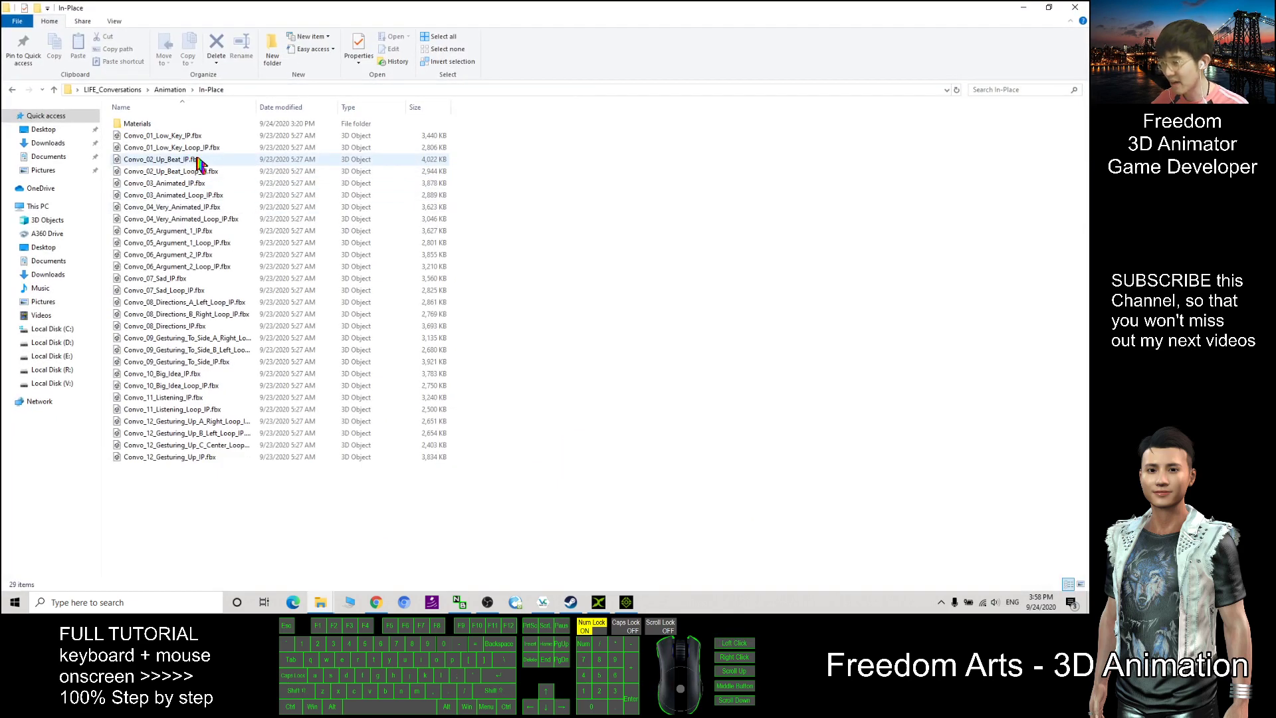
# Go back to the Animation folder and look through the FBX files in its Root_Motion subfolder
pyautogui.hotkey('alt', 'Left')
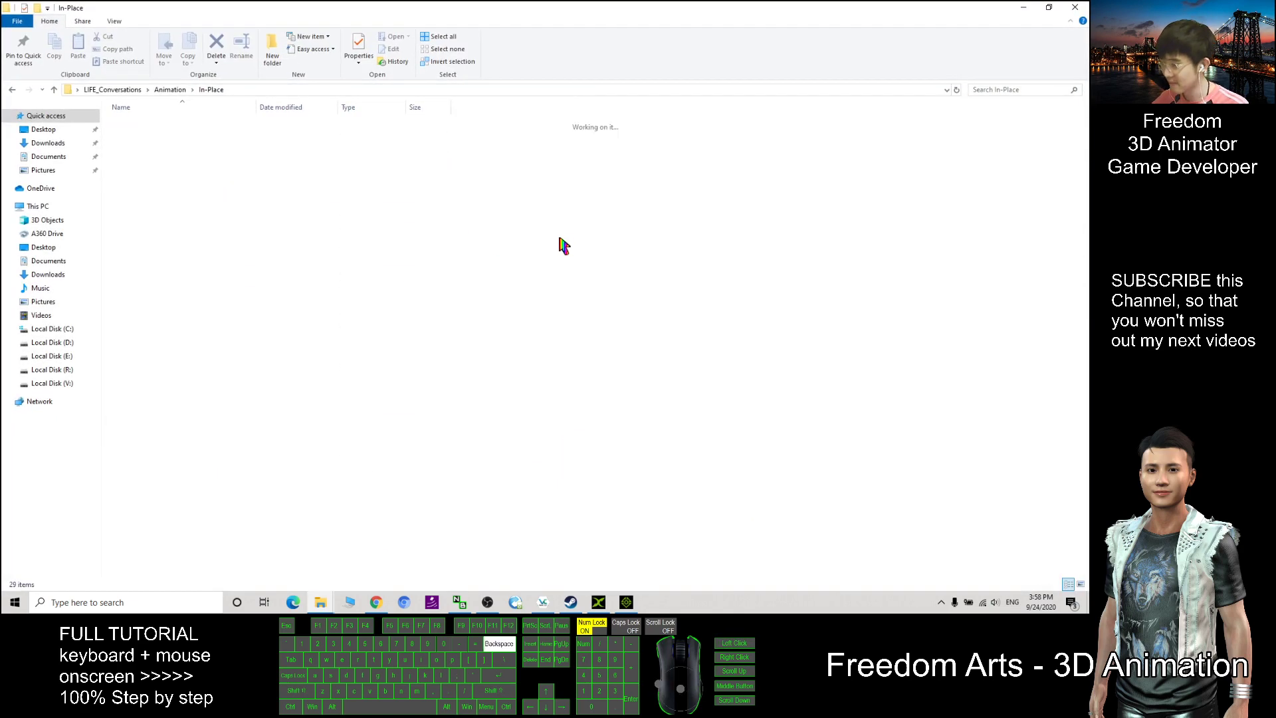
pyautogui.doubleClick(163, 136)
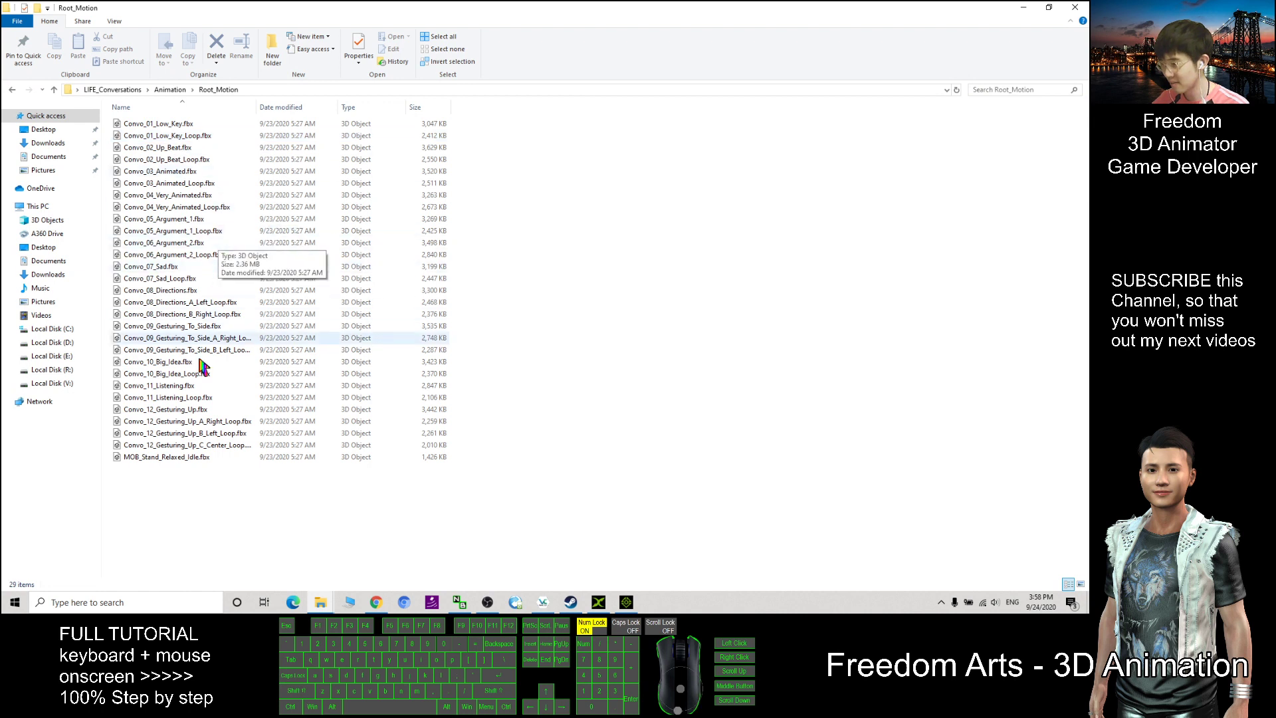
pyautogui.click(203, 161)
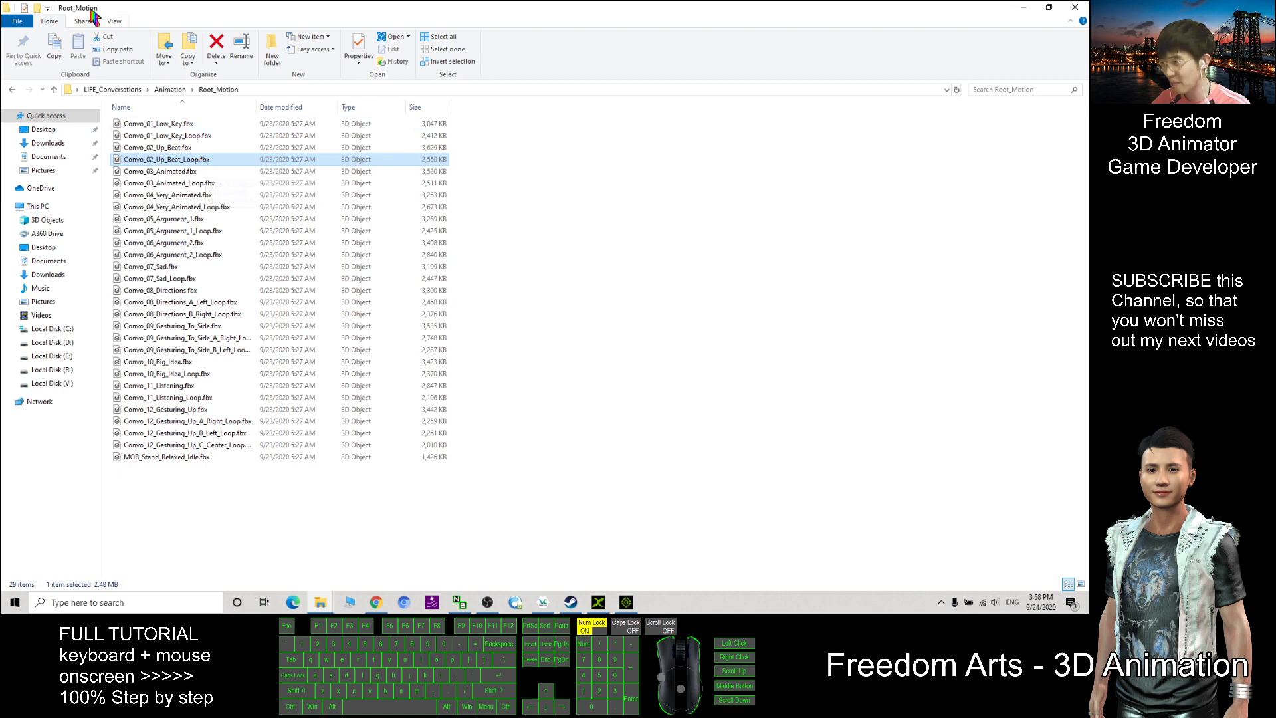
# Examine the setting for hiding extensions of known file types in Folder Options, and close the dialog without changes
pyautogui.click(112, 22)
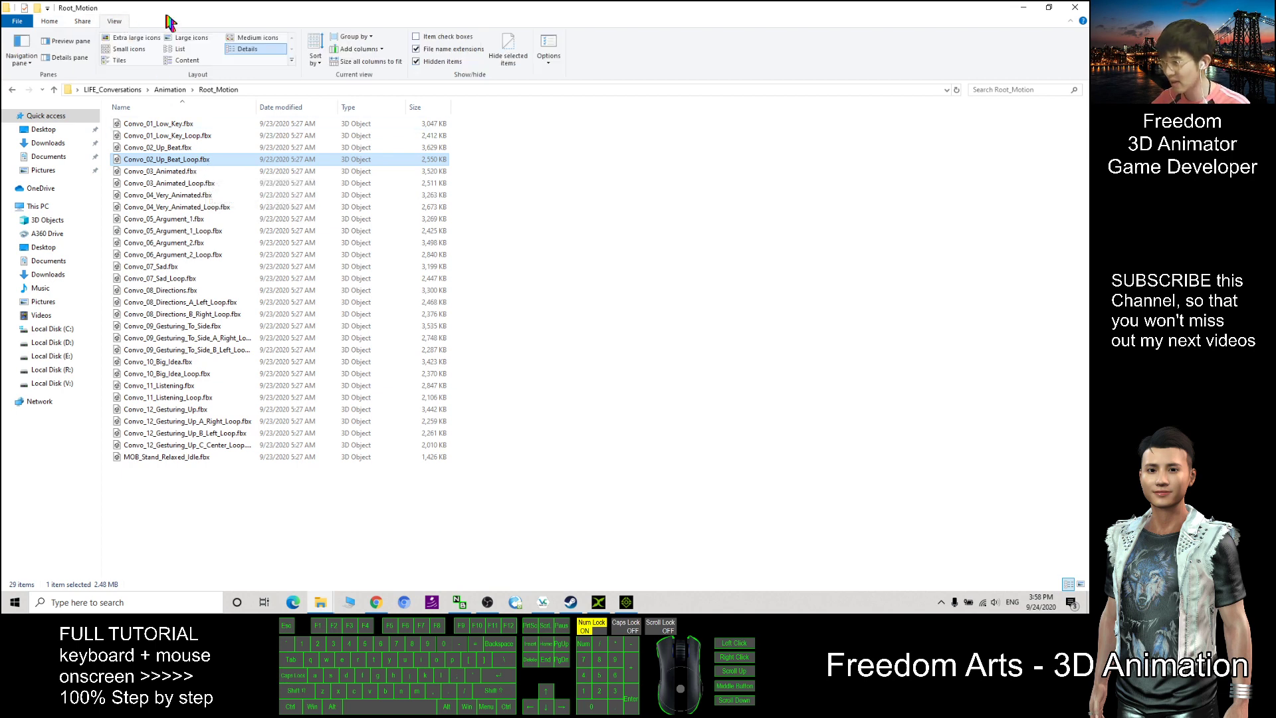
pyautogui.click(548, 47)
pyautogui.moveTo(141, 123); pyautogui.dragTo(577, 176)
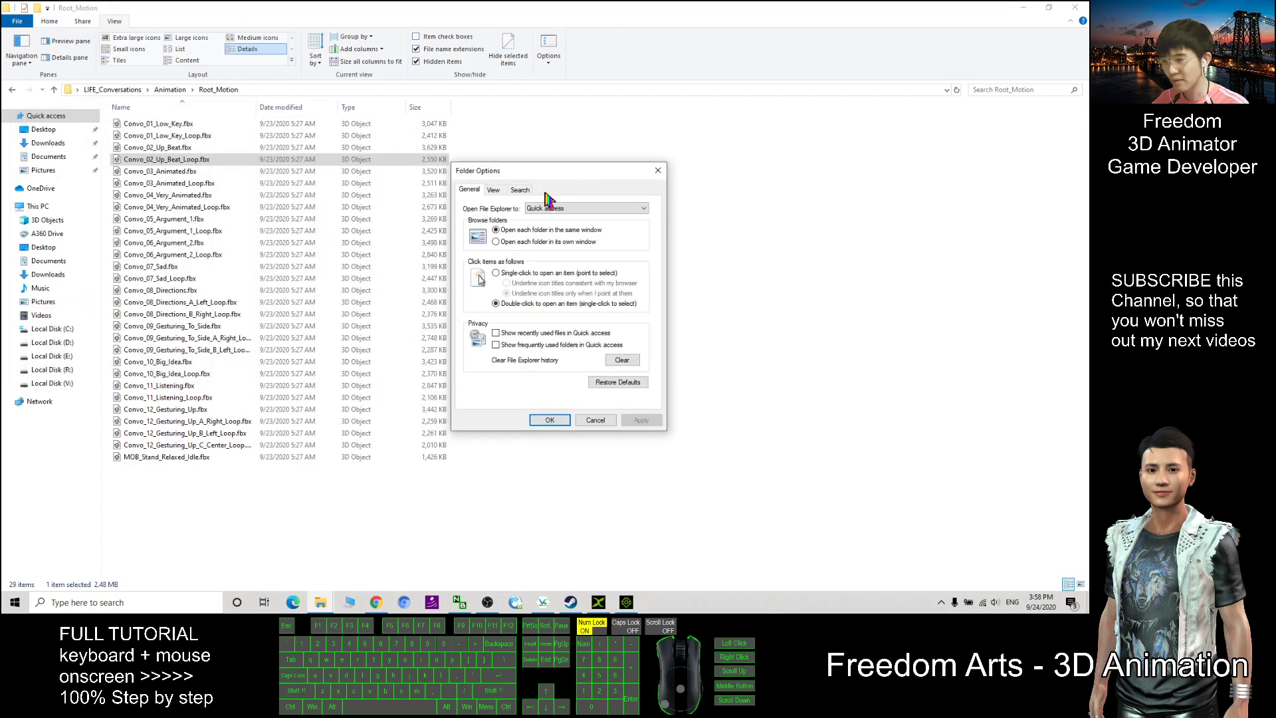
pyautogui.click(494, 191)
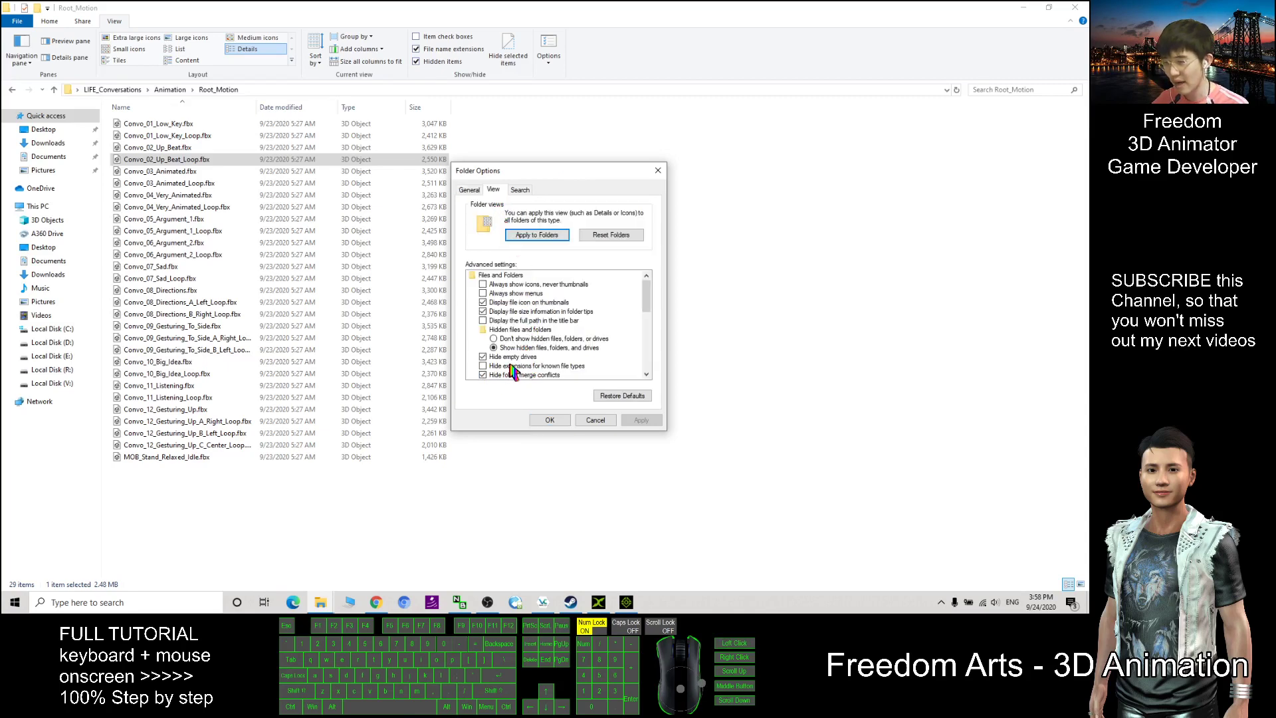
pyautogui.click(435, 605)
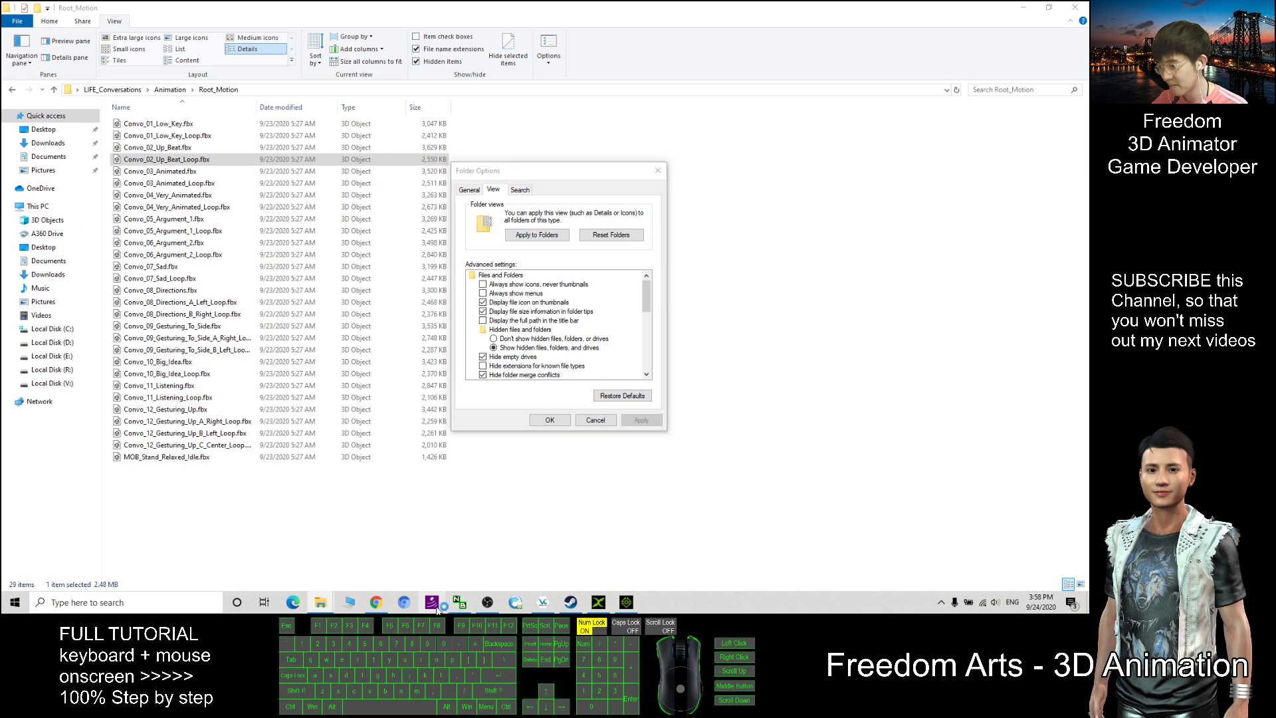
pyautogui.moveTo(535, 171); pyautogui.dragTo(495, 165)
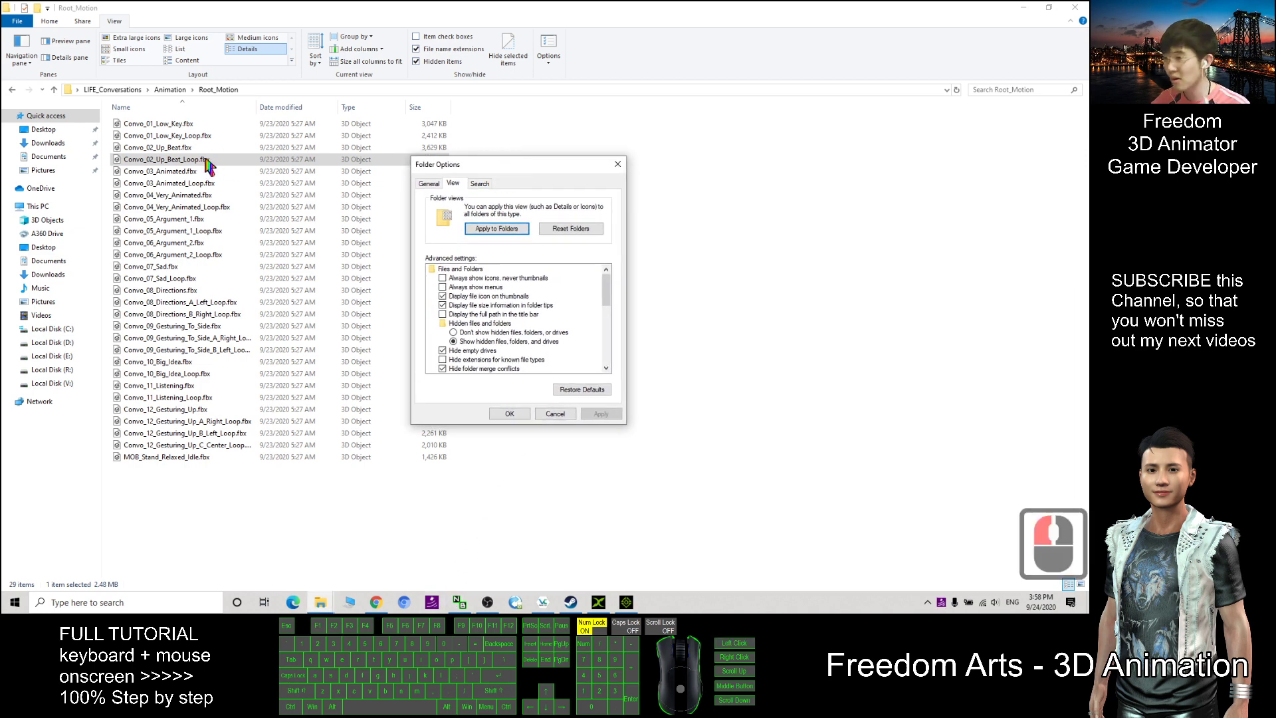
pyautogui.click(622, 168)
pyautogui.click(621, 187)
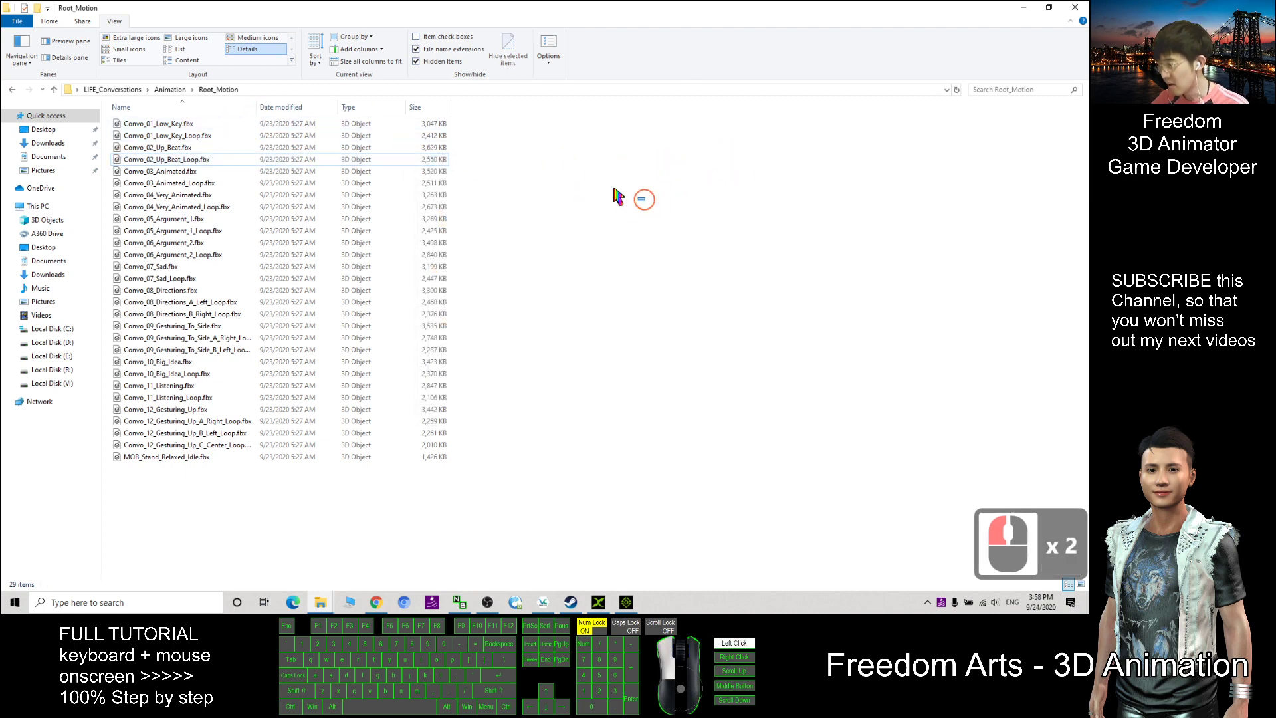
# Return to the LIFE_Conversations folder and look over all of its files and subfolders
pyautogui.click(53, 91)
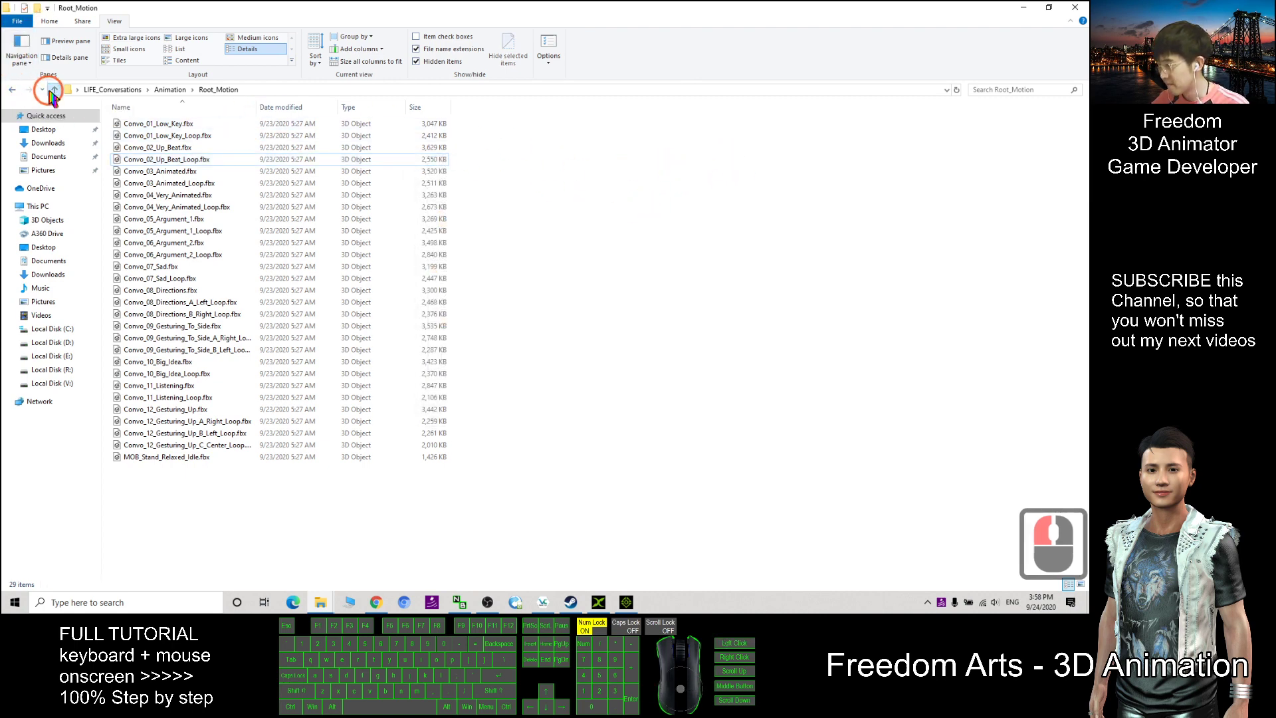
pyautogui.click(52, 91)
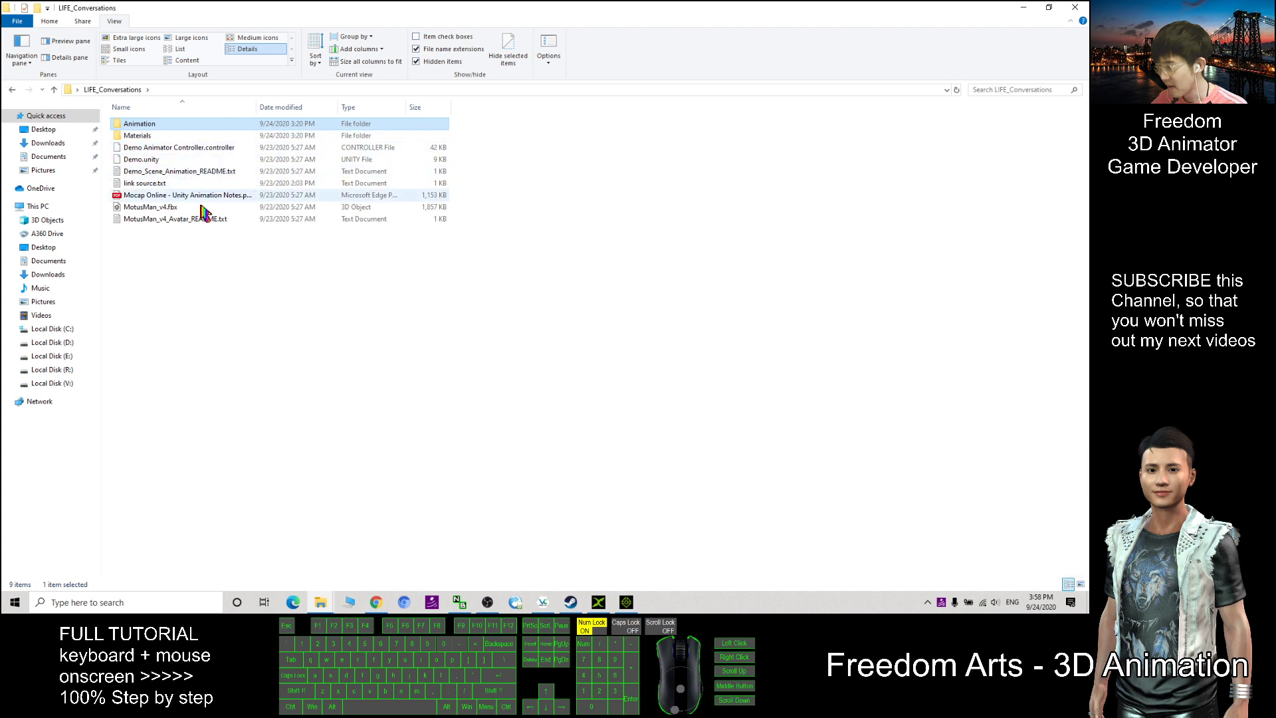
pyautogui.moveTo(694, 312); pyautogui.dragTo(130, 101)
pyautogui.click(293, 293)
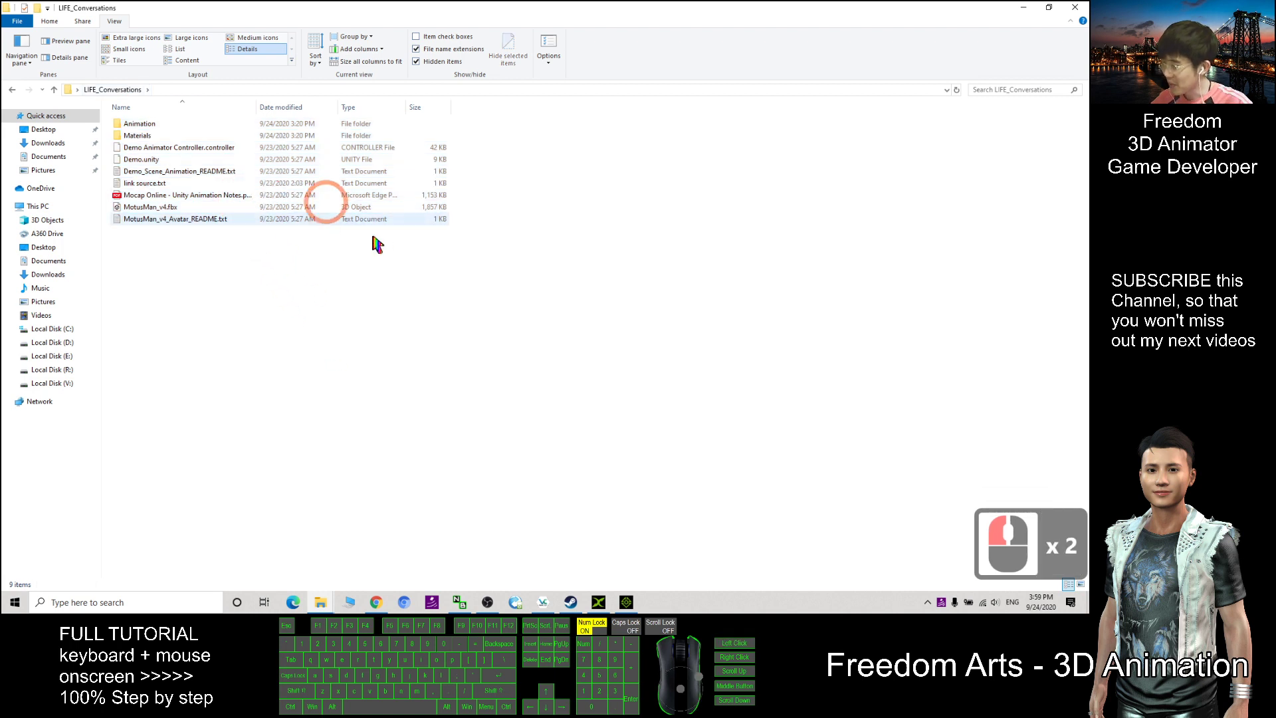
pyautogui.moveTo(254, 239); pyautogui.dragTo(126, 123)
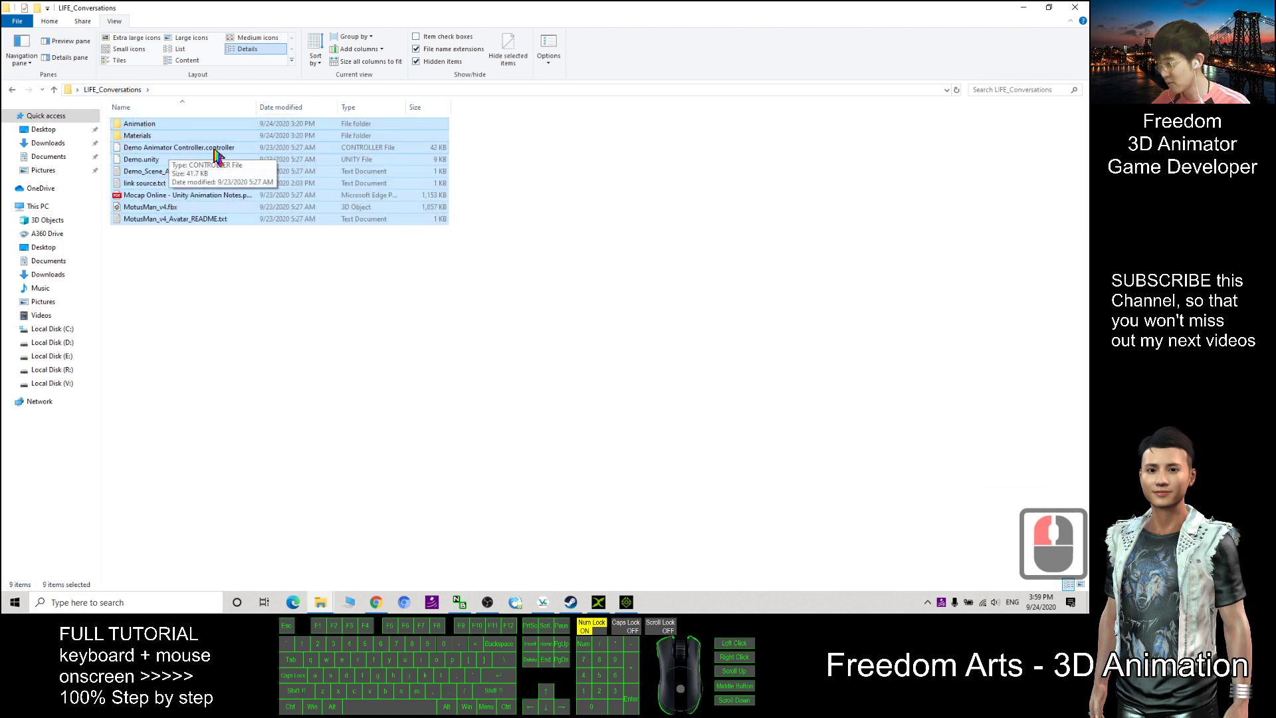
pyautogui.moveTo(194, 169); pyautogui.dragTo(151, 219)
# Switch to iClone 3DXchange 7 and import MotusMan_v4.fbx with the default import options, declining conversion to a non-standard character
pyautogui.click(136, 208)
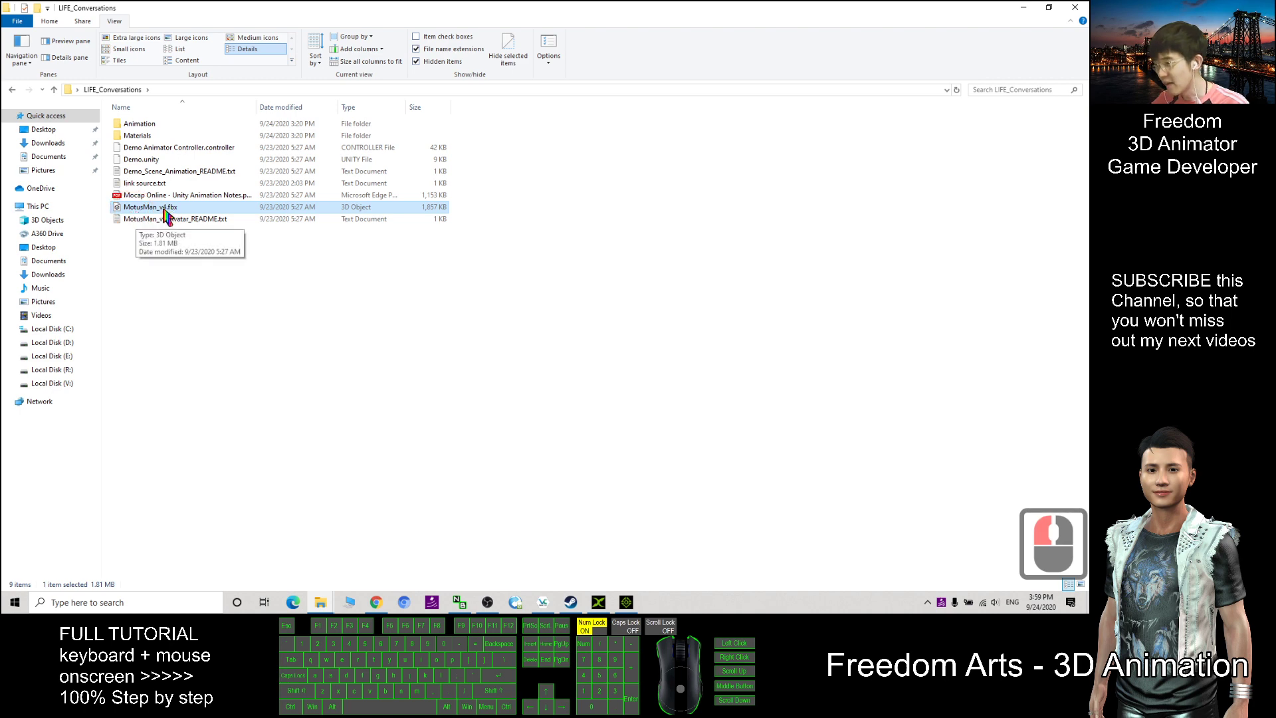
pyautogui.click(598, 601)
pyautogui.moveTo(545, 10); pyautogui.dragTo(648, 59)
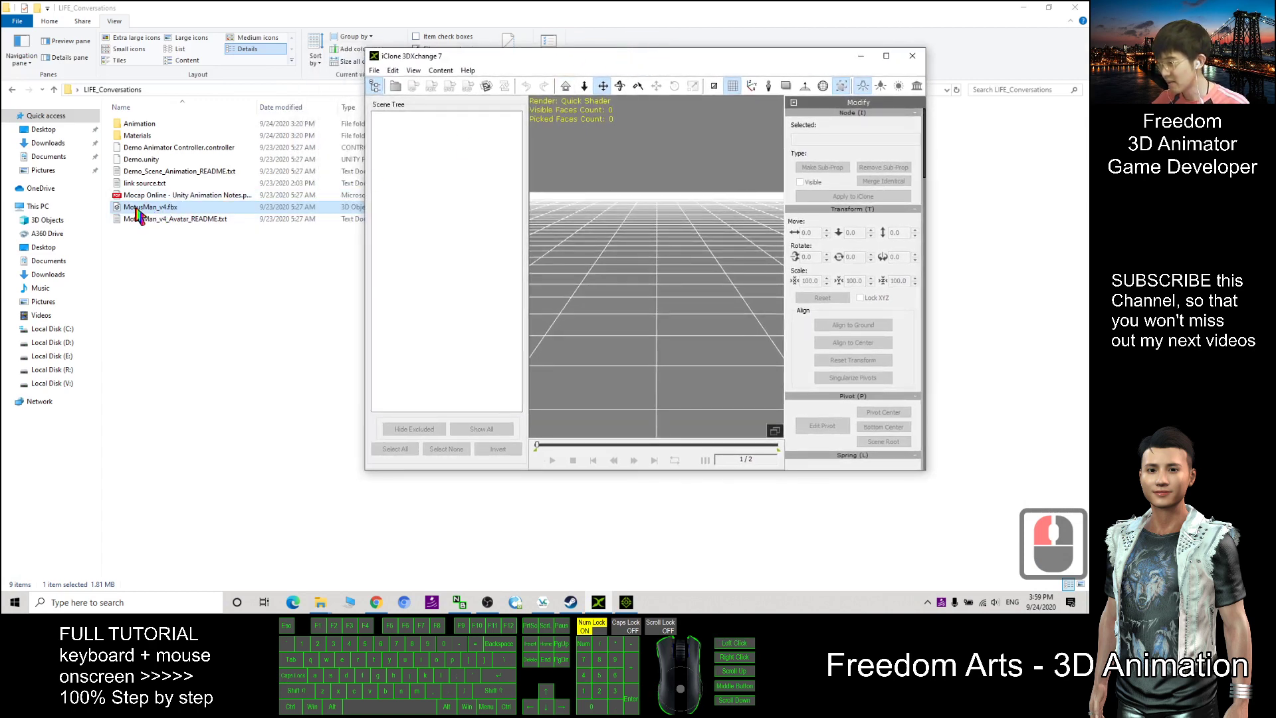
pyautogui.moveTo(151, 213); pyautogui.dragTo(631, 301)
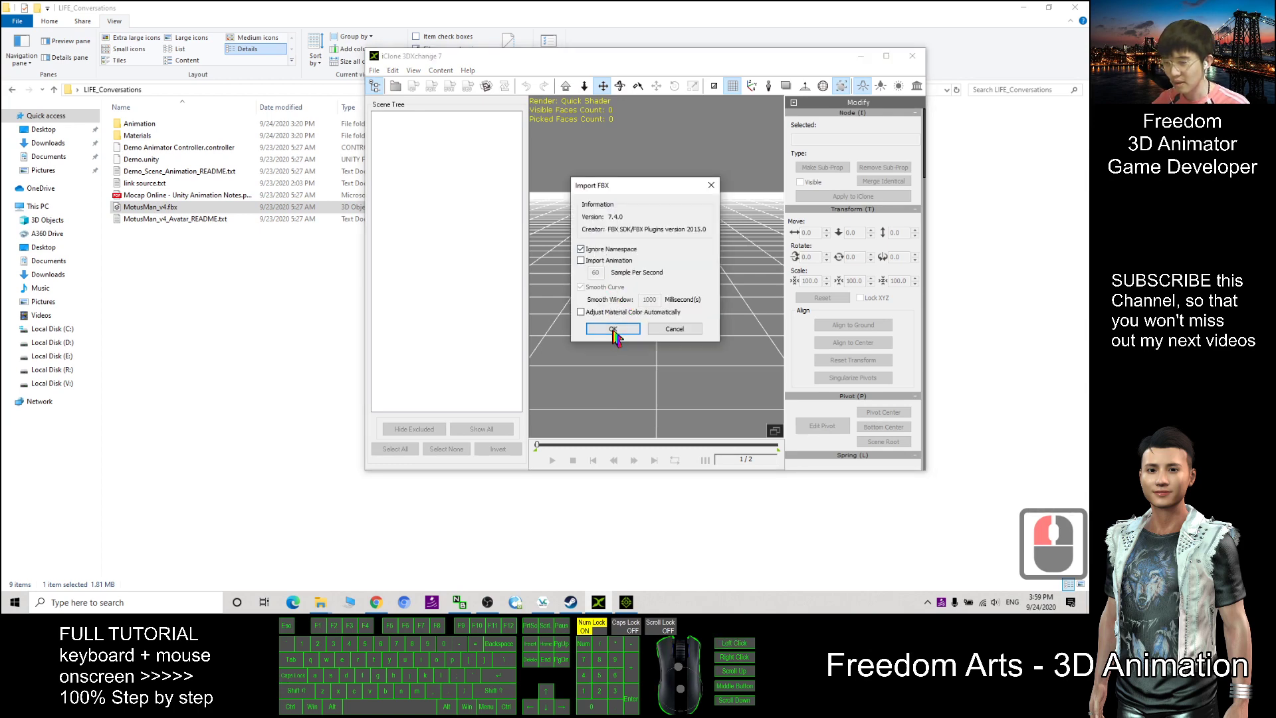
pyautogui.click(614, 329)
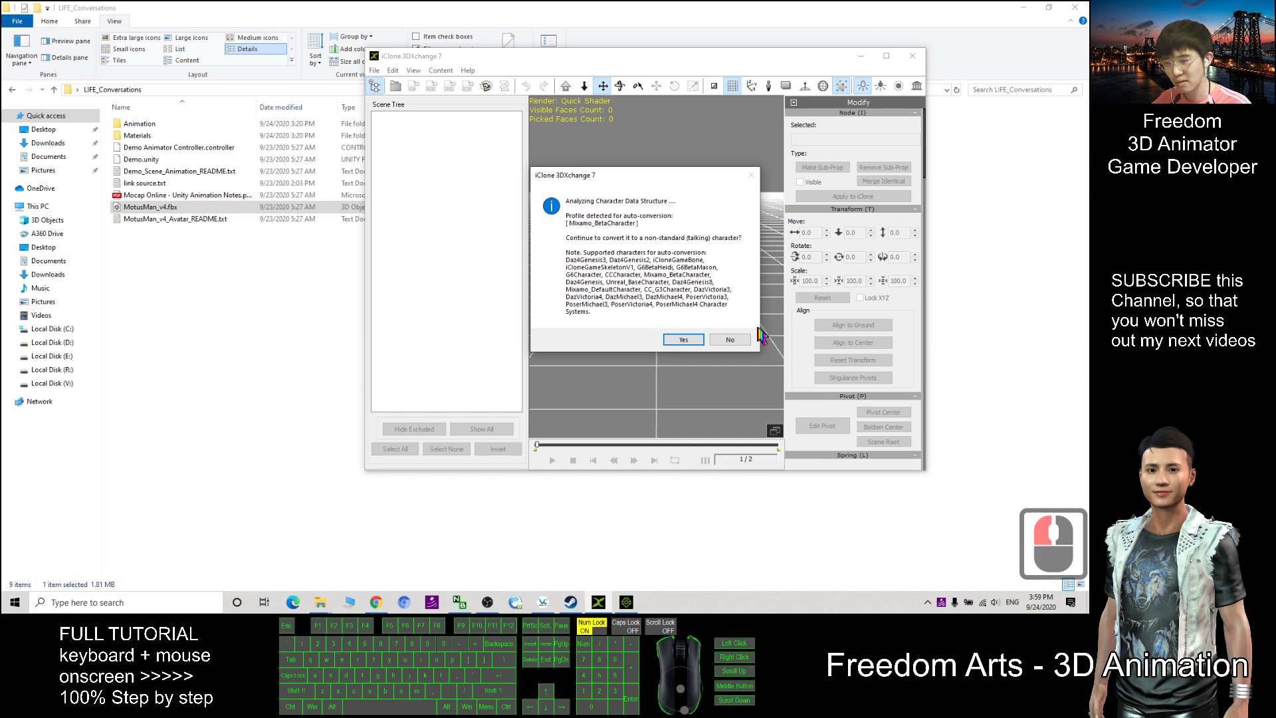
pyautogui.click(729, 340)
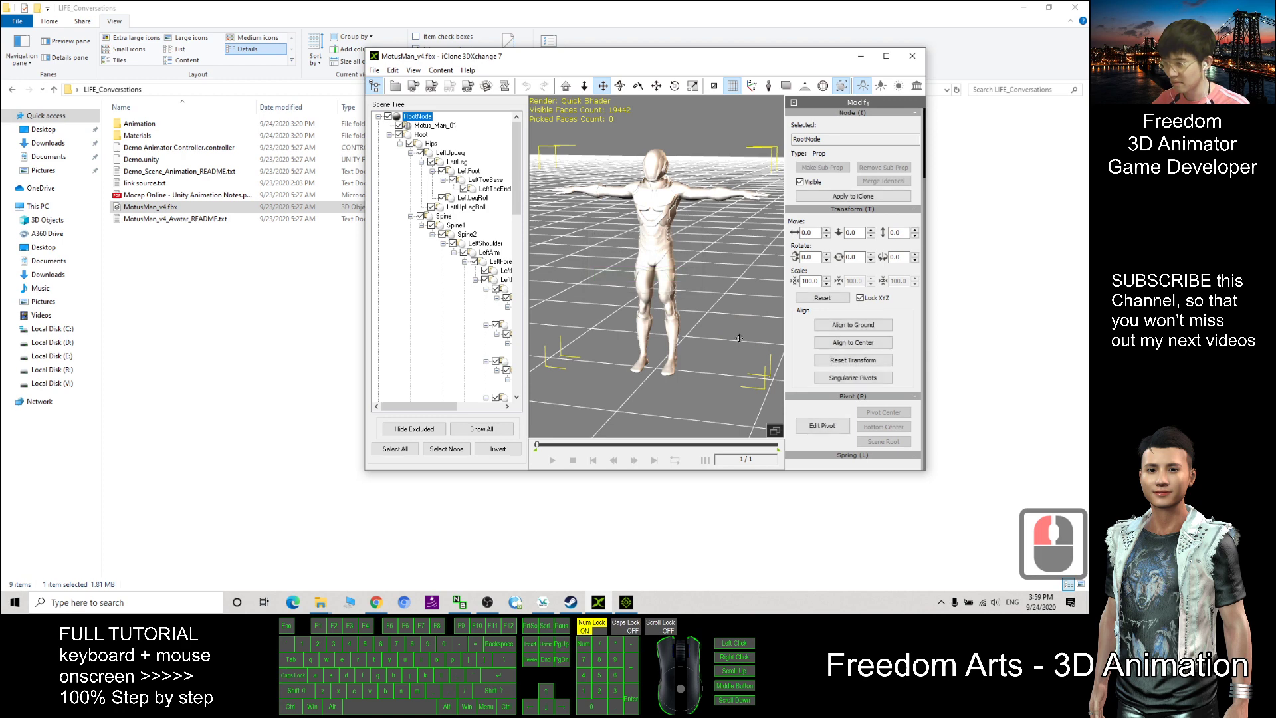
# Open the Materials folder beside the 3DXchange window and drop the MCG_diff.jpg texture onto the MotusMan character's body
pyautogui.moveTo(711, 61); pyautogui.dragTo(772, 57)
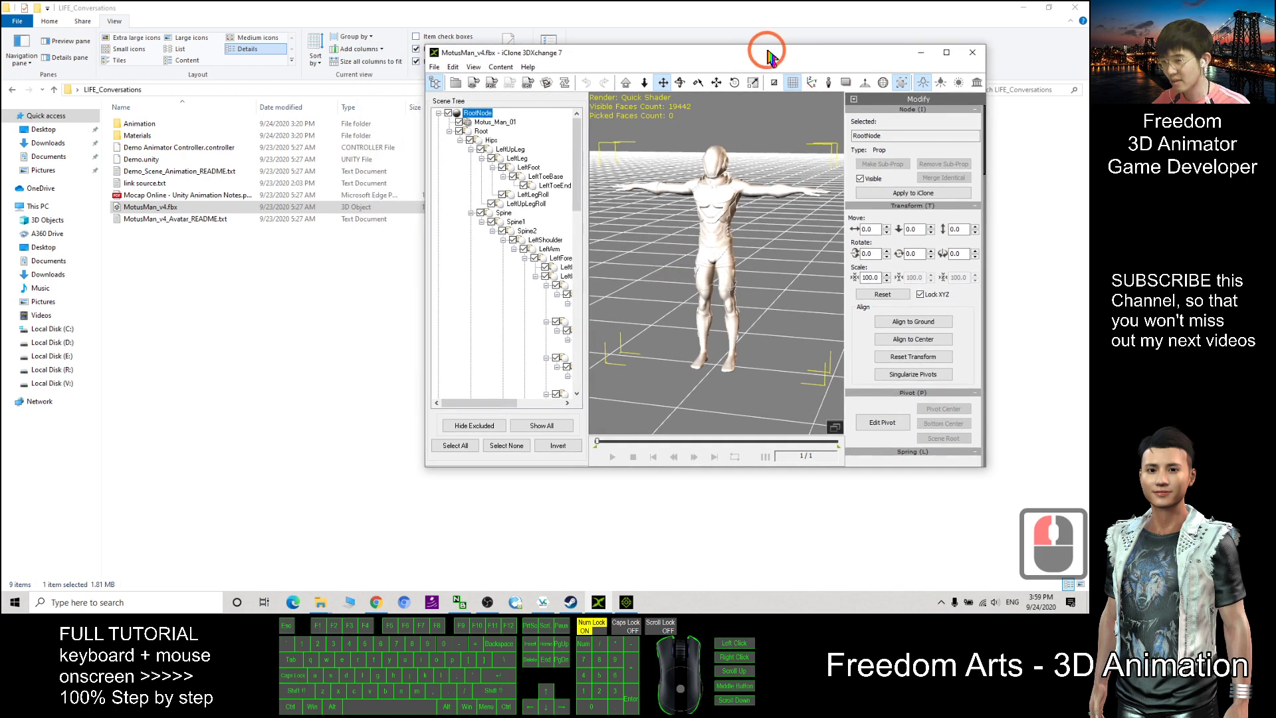
pyautogui.doubleClick(137, 135)
pyautogui.moveTo(319, 8); pyautogui.dragTo(346, 91)
pyautogui.moveTo(797, 53); pyautogui.dragTo(823, 64)
pyautogui.click(393, 319)
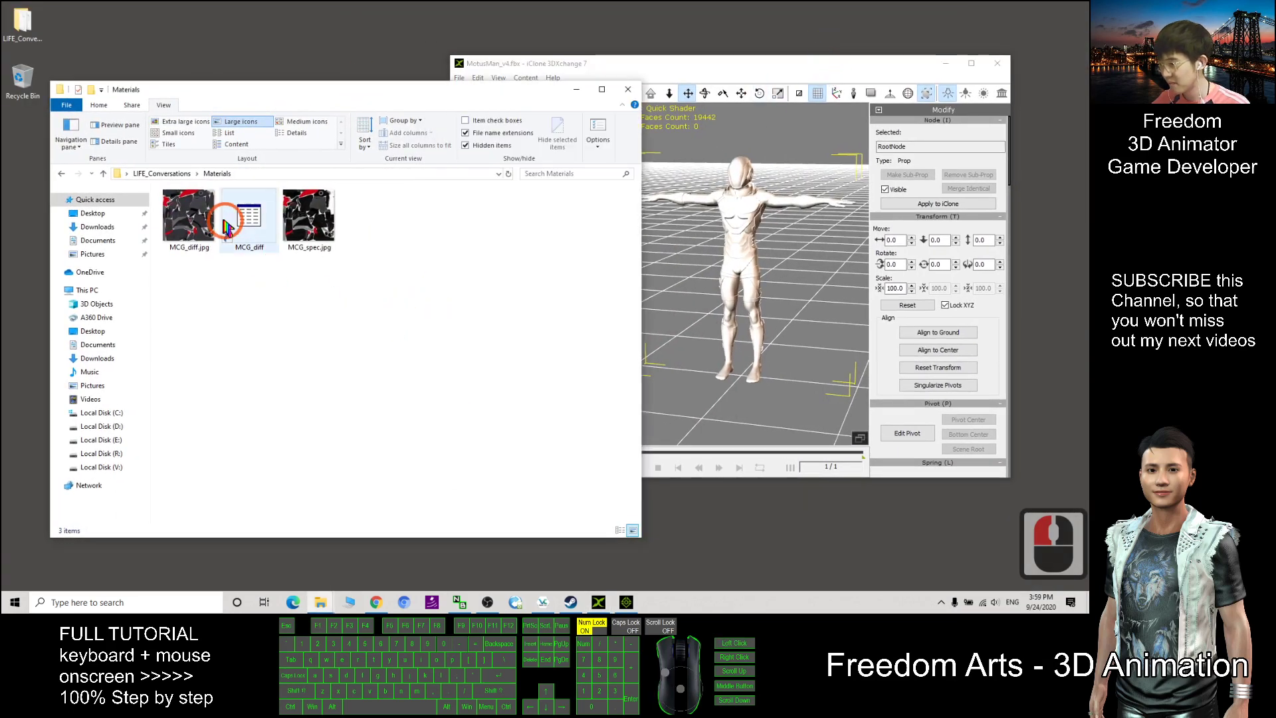
pyautogui.moveTo(224, 223); pyautogui.dragTo(746, 199)
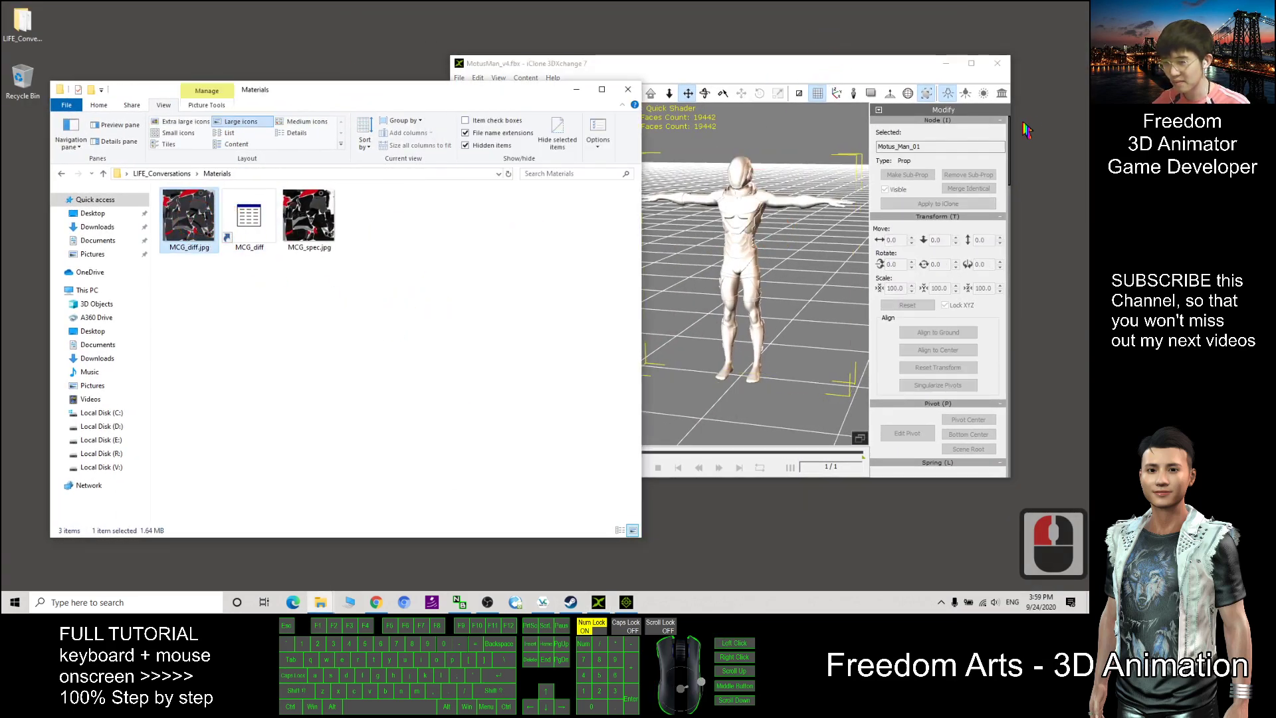
# Begin converting the MotusMan character to non-standard and map its bones with the Maya Human IK preset
pyautogui.doubleClick(740, 70)
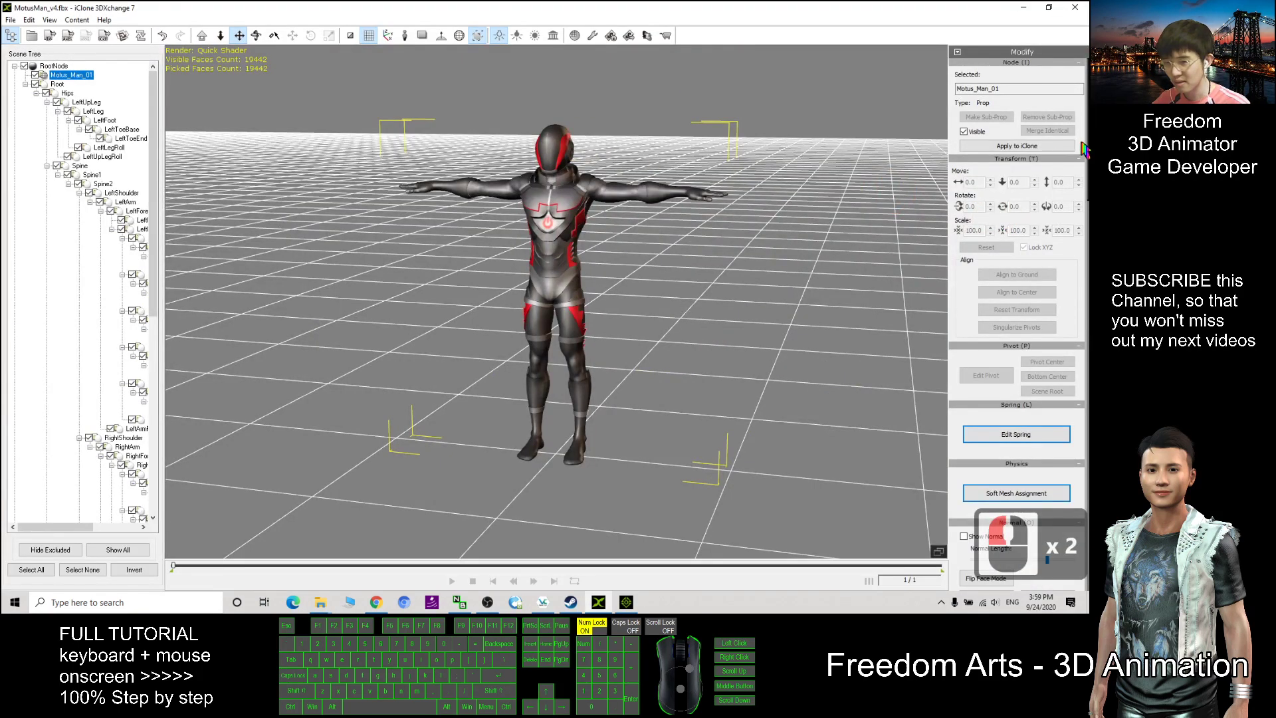
pyautogui.moveTo(1087, 134); pyautogui.dragTo(1082, 337)
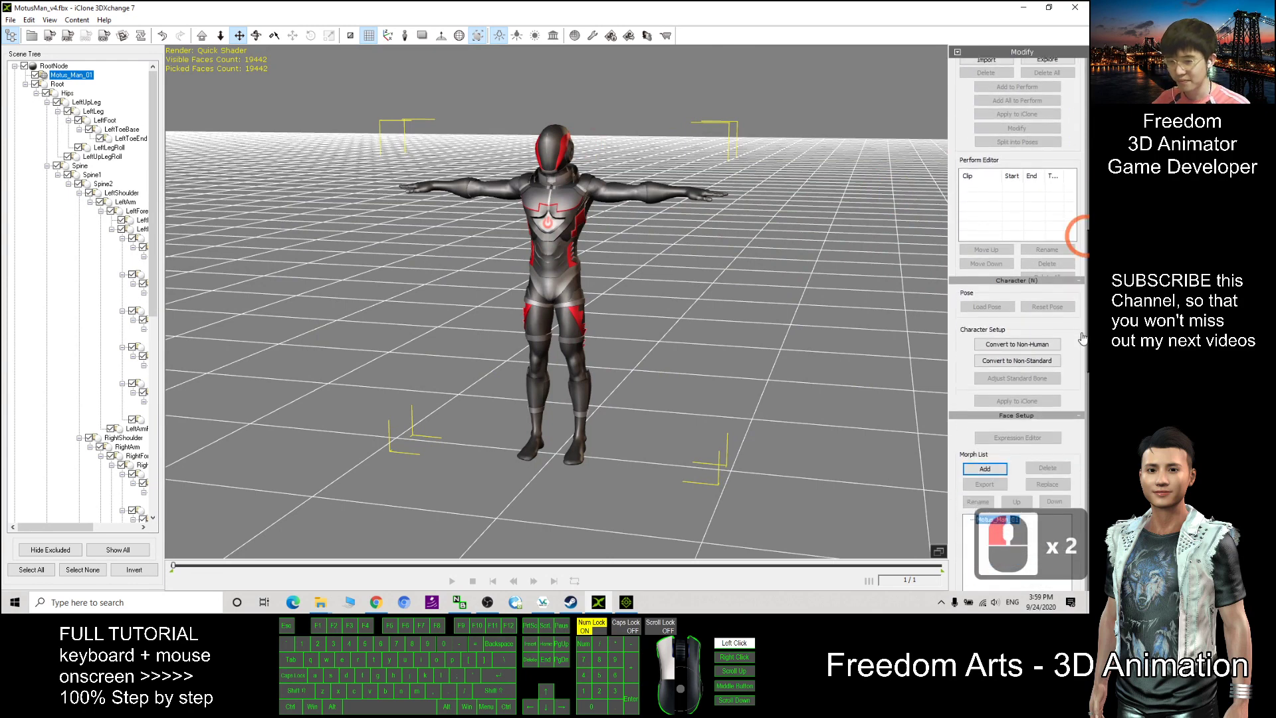
pyautogui.click(995, 361)
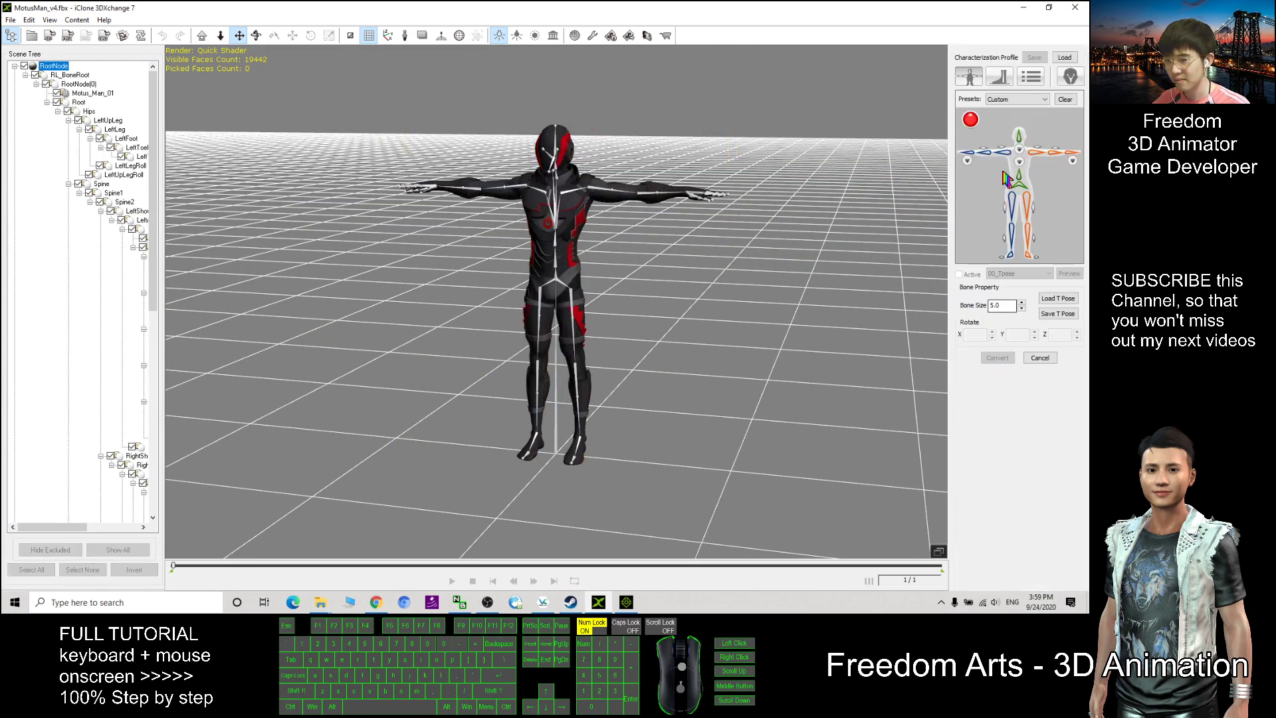
pyautogui.click(1013, 99)
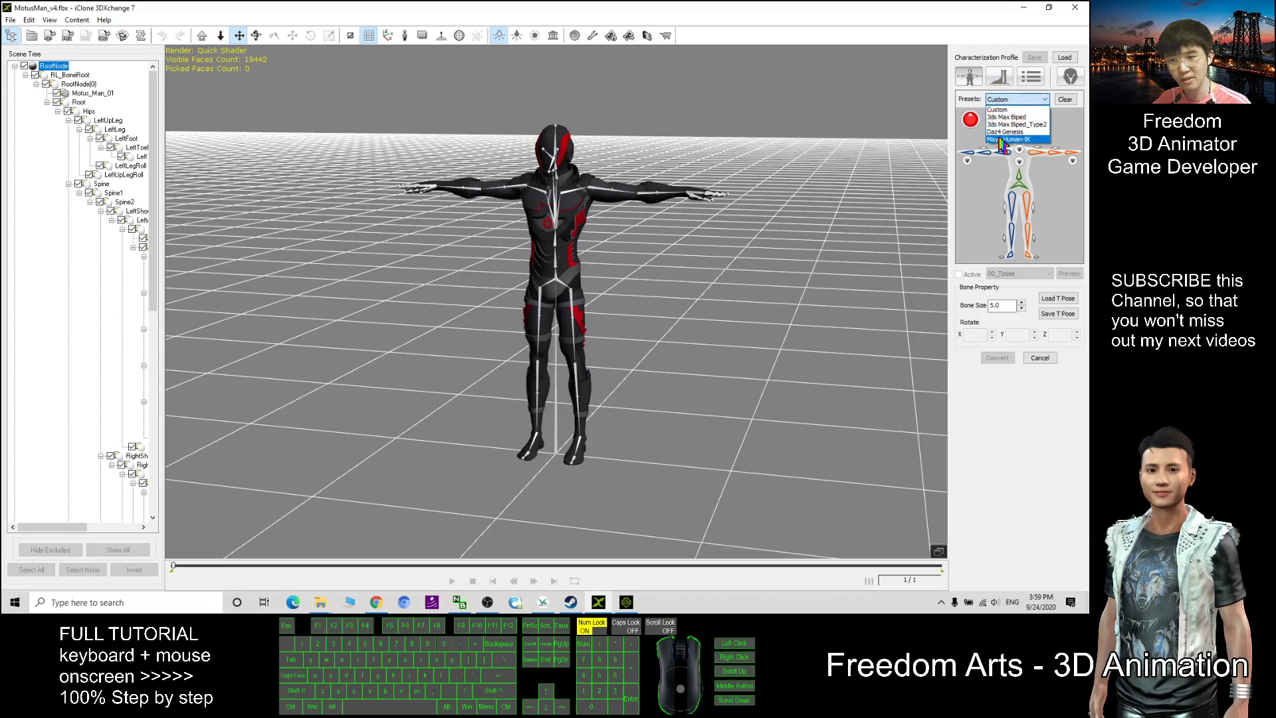
pyautogui.click(1001, 140)
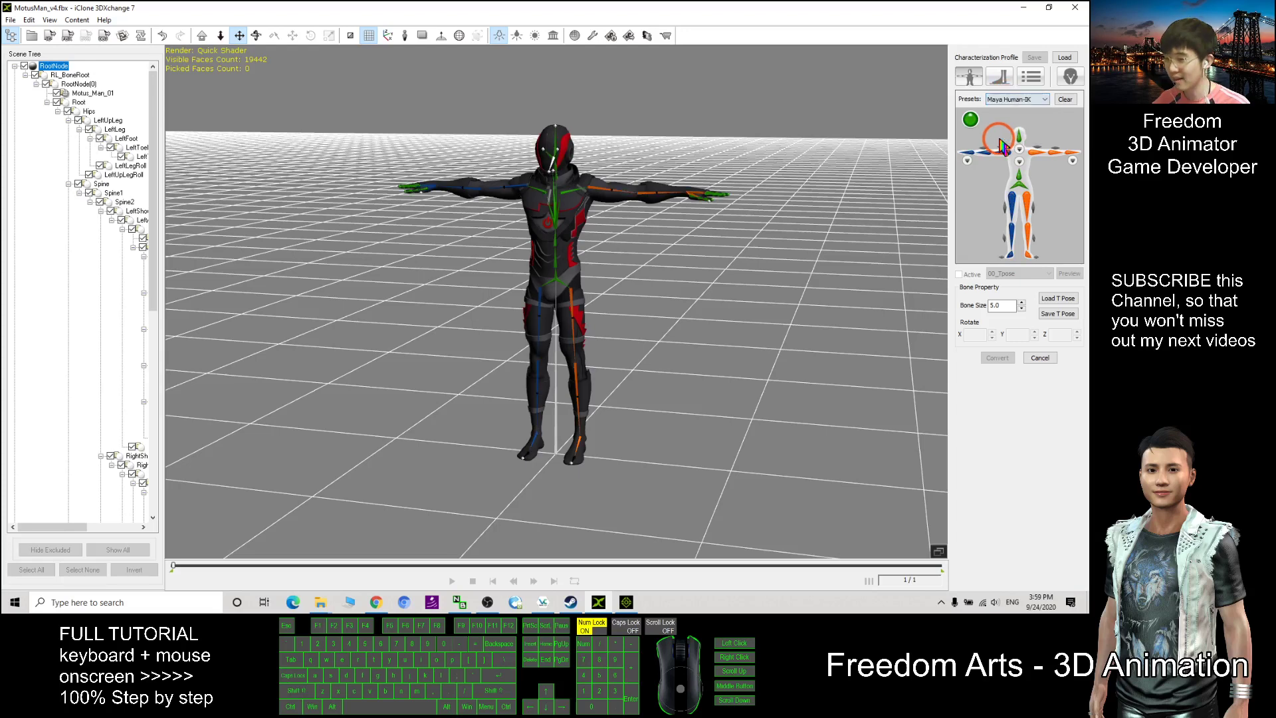
# Activate the characterization of the mapped skeleton and convert the character
pyautogui.scroll(3, 608, 253)
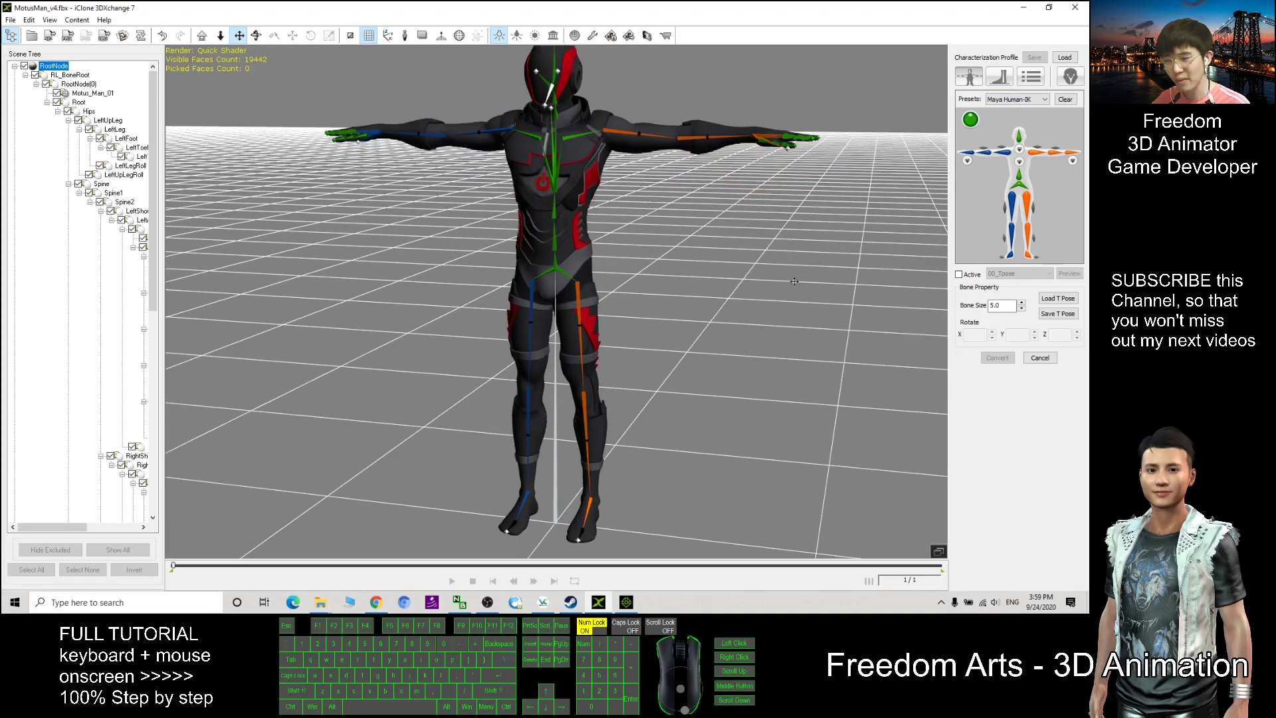
pyautogui.moveTo(794, 281); pyautogui.dragTo(927, 248, button='right')
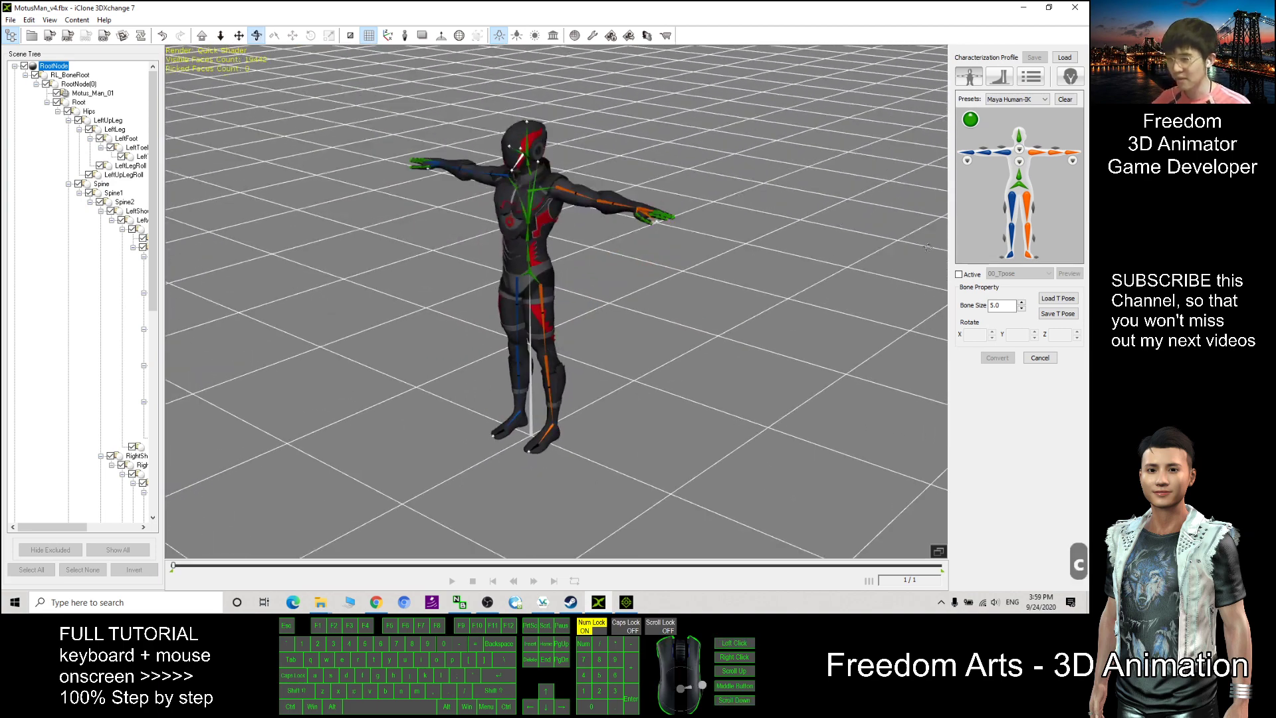
pyautogui.click(959, 274)
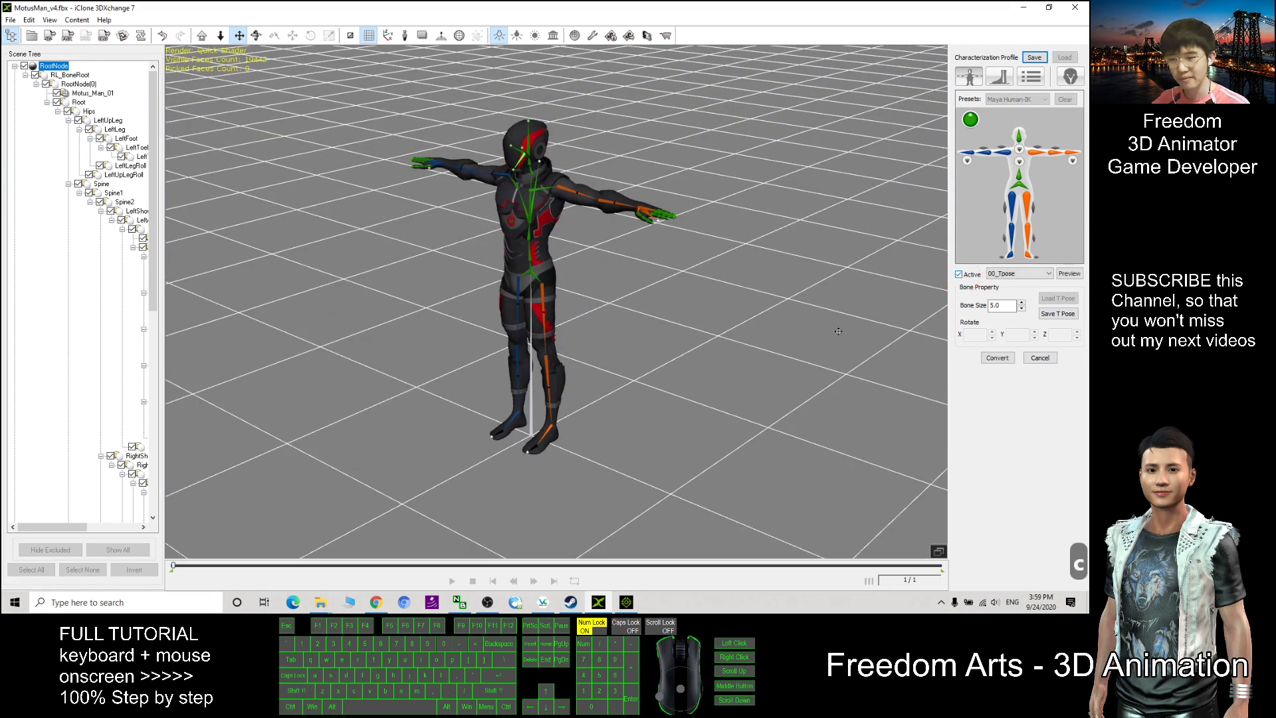
pyautogui.moveTo(838, 331); pyautogui.dragTo(665, 335, button='right')
pyautogui.click(997, 357)
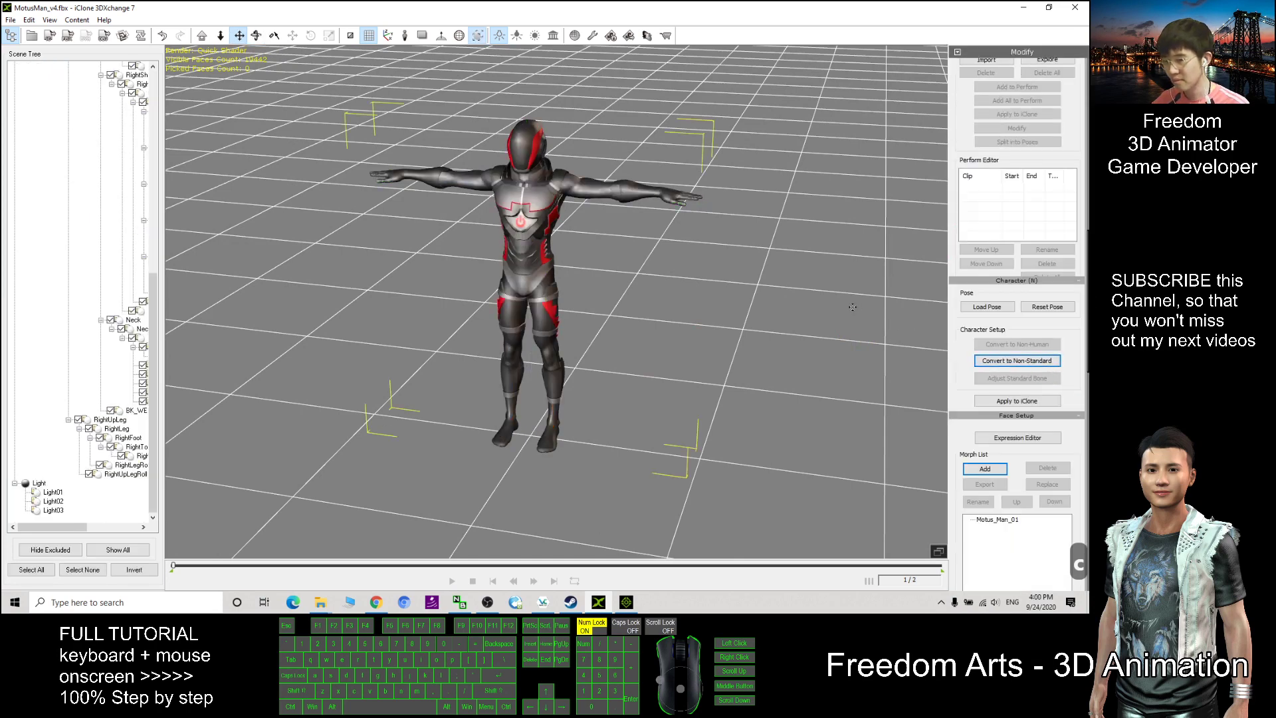
# Arrange the 3DXchange window beside File Explorer and open the In-Place subfolder of LIFE_Conversations' Animation folder
pyautogui.moveTo(1085, 392); pyautogui.dragTo(1086, 299)
pyautogui.doubleClick(712, 10)
pyautogui.click(399, 299)
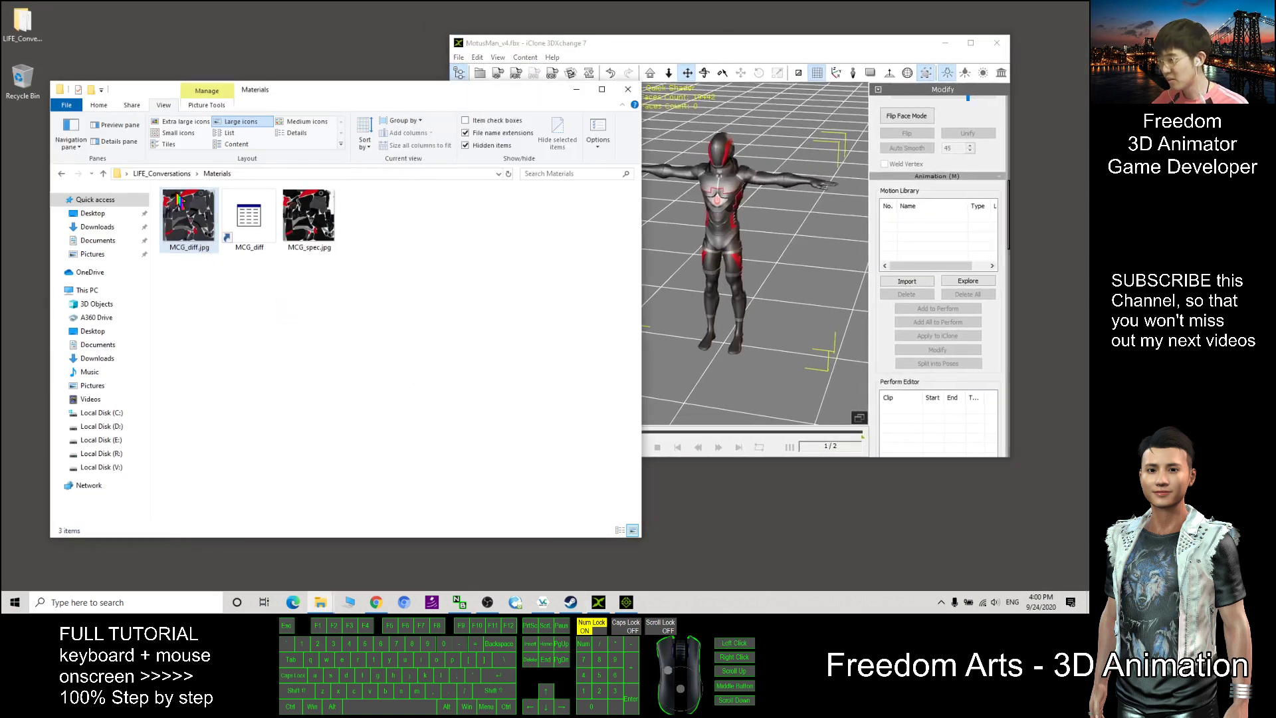
pyautogui.click(103, 174)
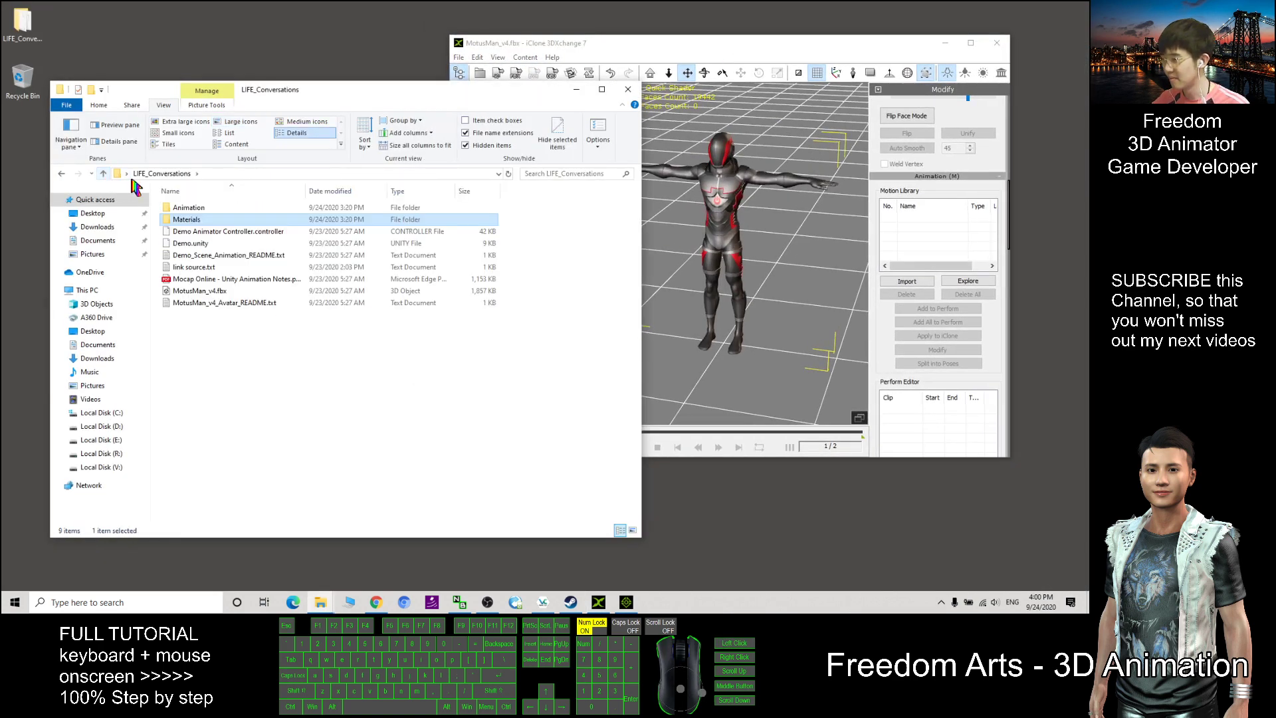
pyautogui.click(200, 208)
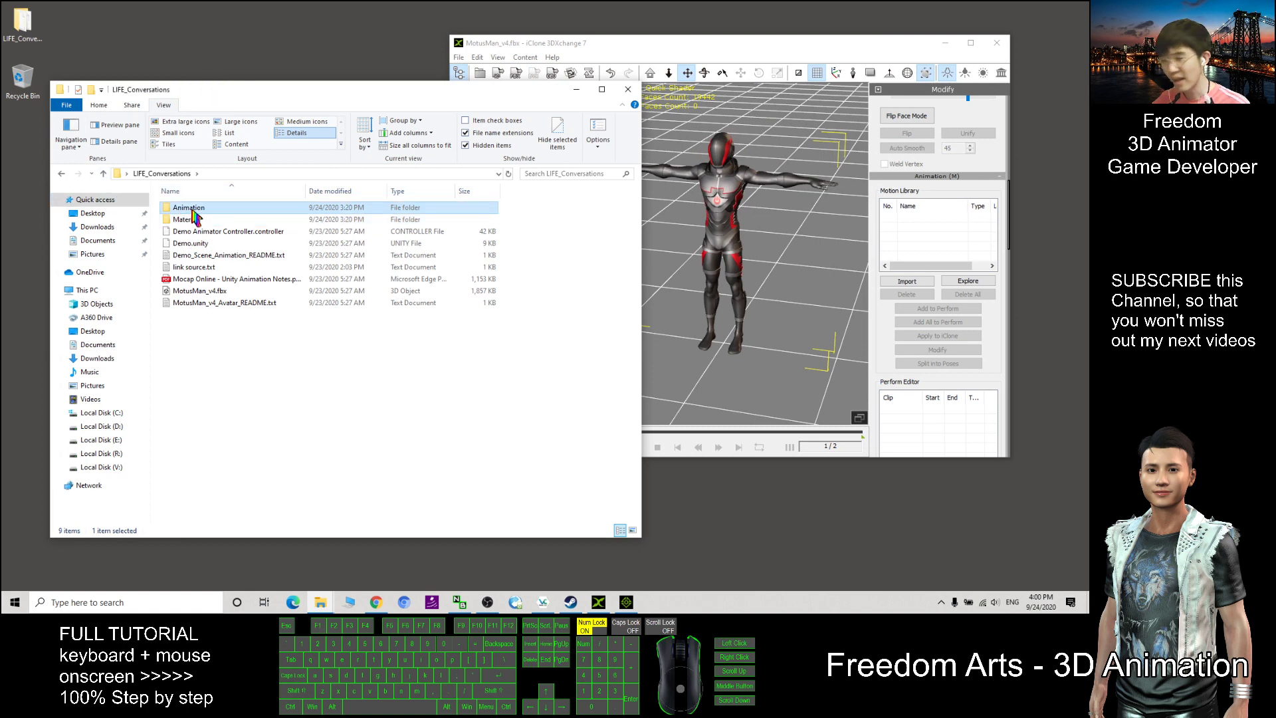
pyautogui.doubleClick(192, 208)
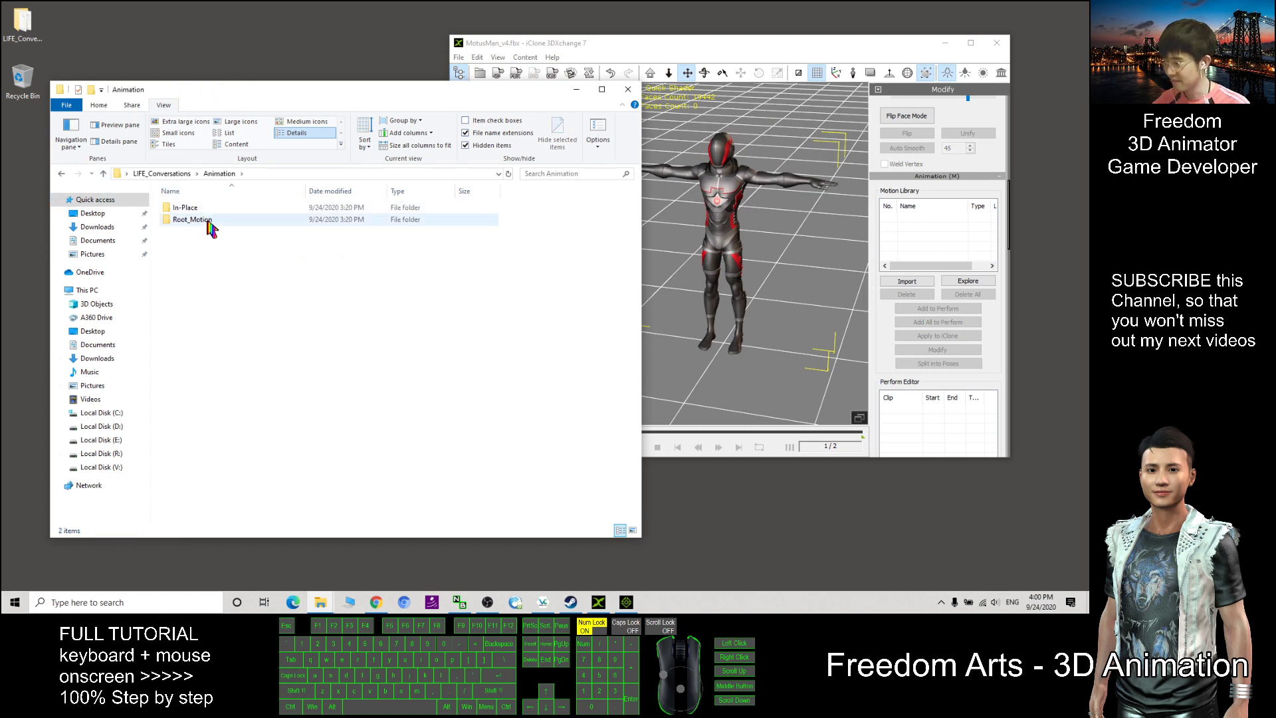
pyautogui.doubleClick(193, 208)
# Look over the FBX motion files in the In-Place folder and the contents of its Materials subfolder
pyautogui.scroll(-1, 558, 279)
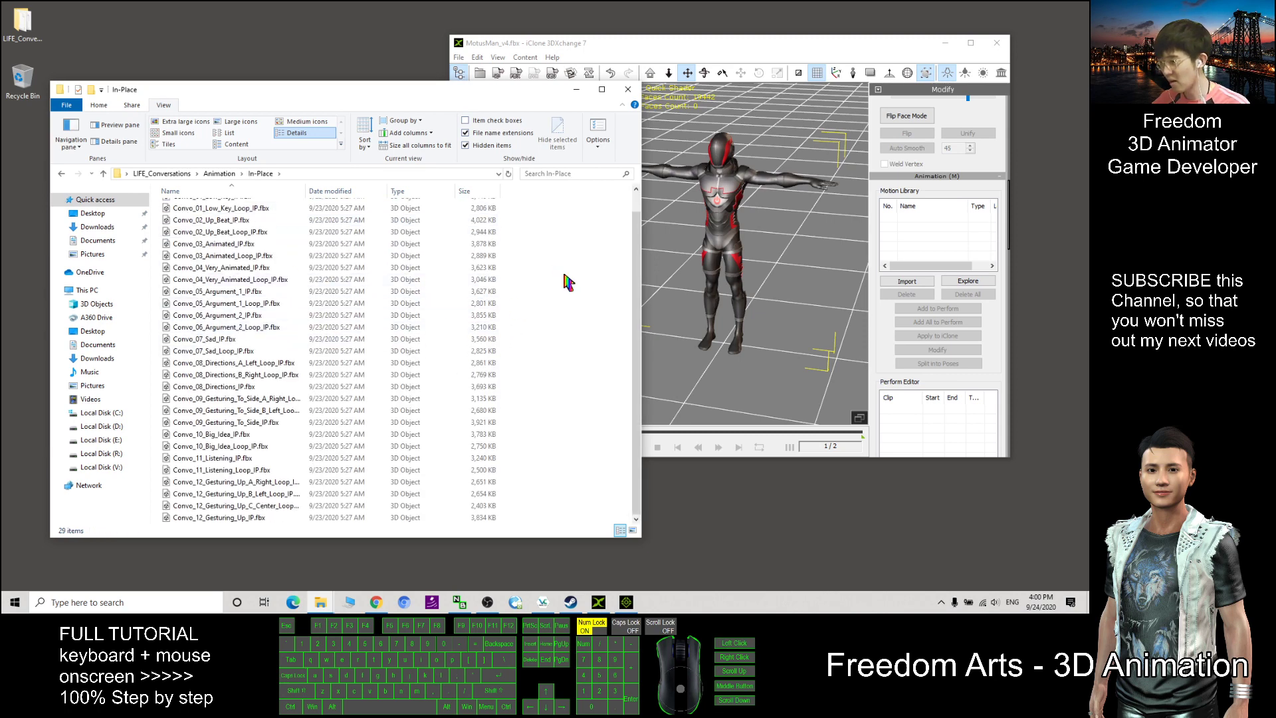
pyautogui.scroll(1, 568, 283)
pyautogui.doubleClick(199, 208)
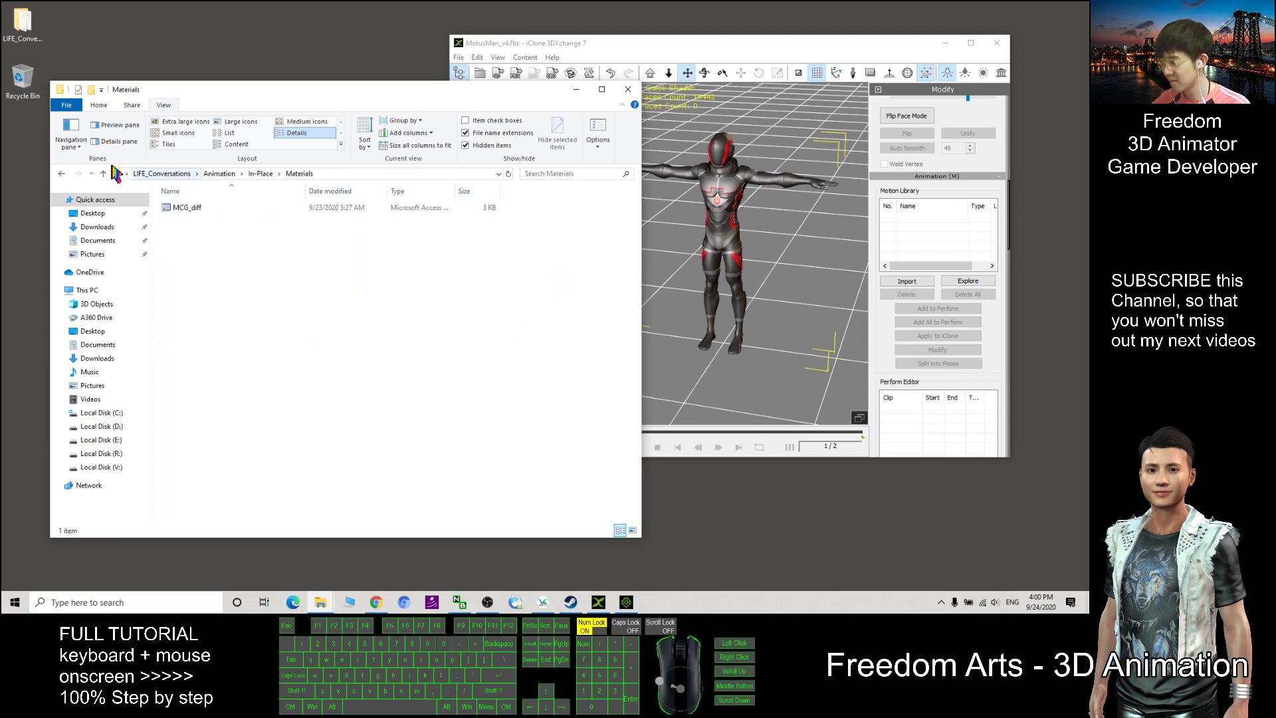
pyautogui.click(103, 173)
pyautogui.click(239, 220)
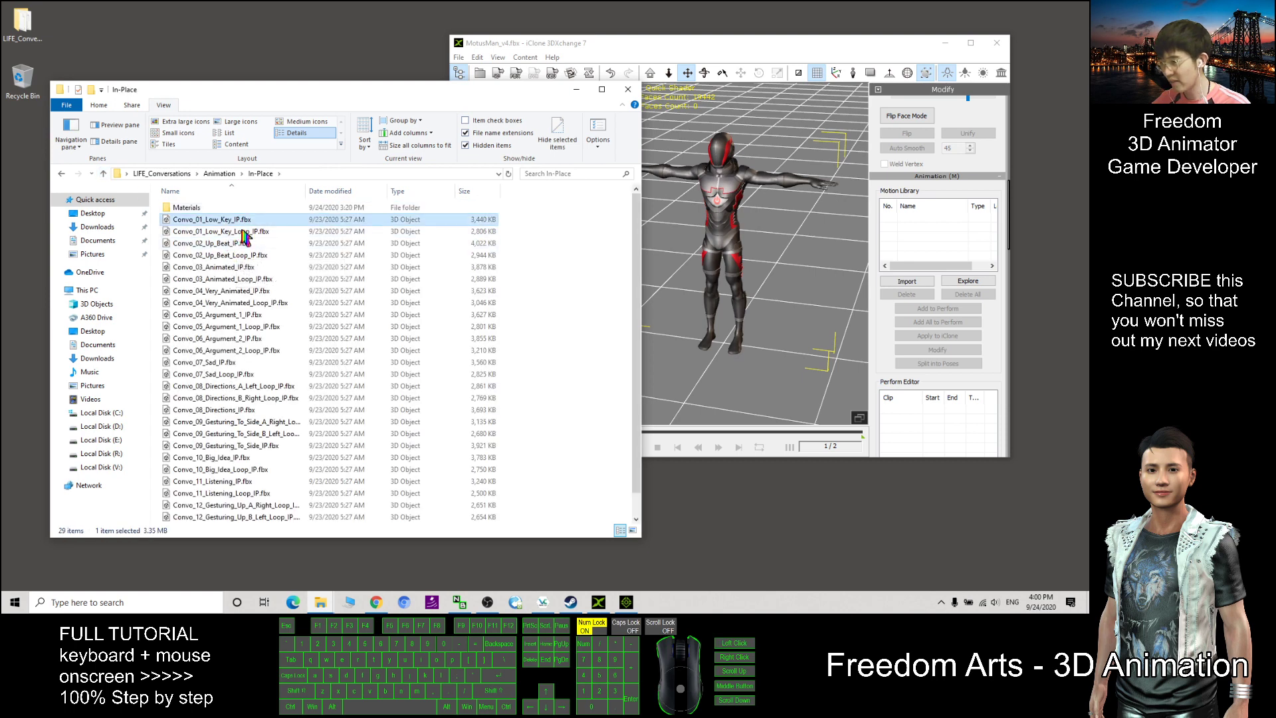
pyautogui.click(236, 232)
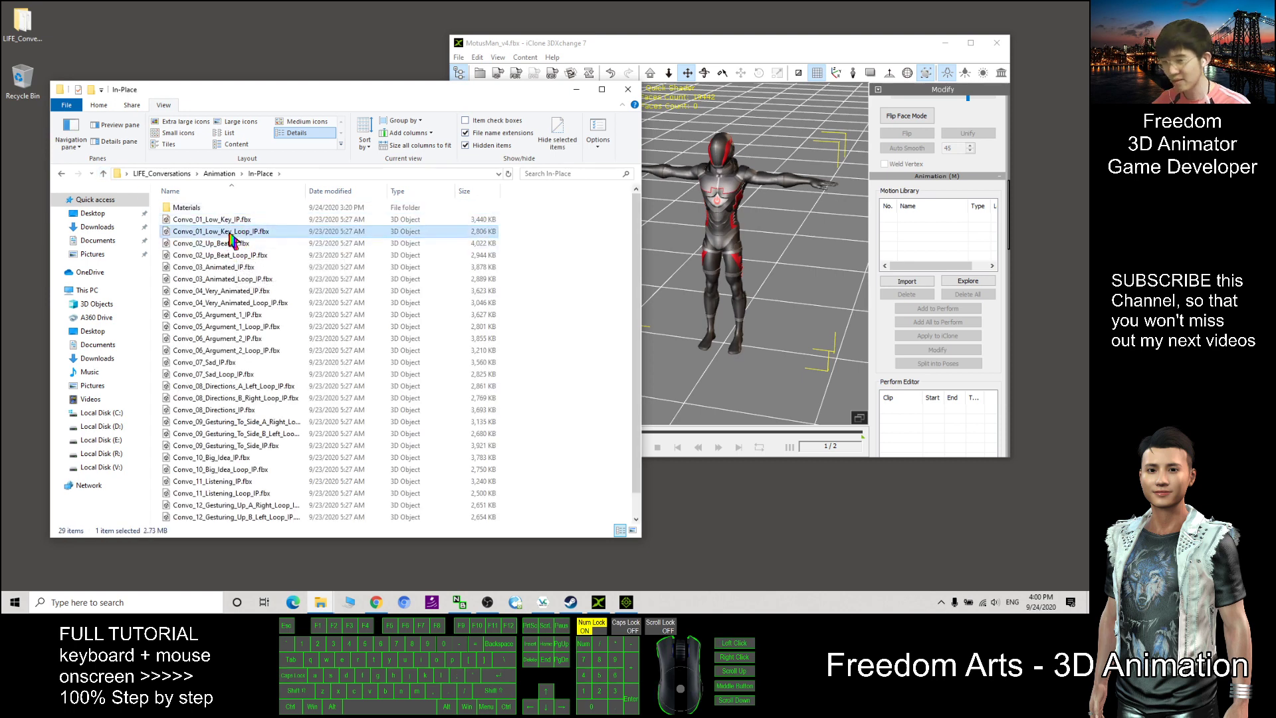
# Import all FBX motions from the In-Place folder into the Motion Library, converting them all with the Current Character profile
pyautogui.click(1008, 198)
pyautogui.scroll(-3, 963, 199)
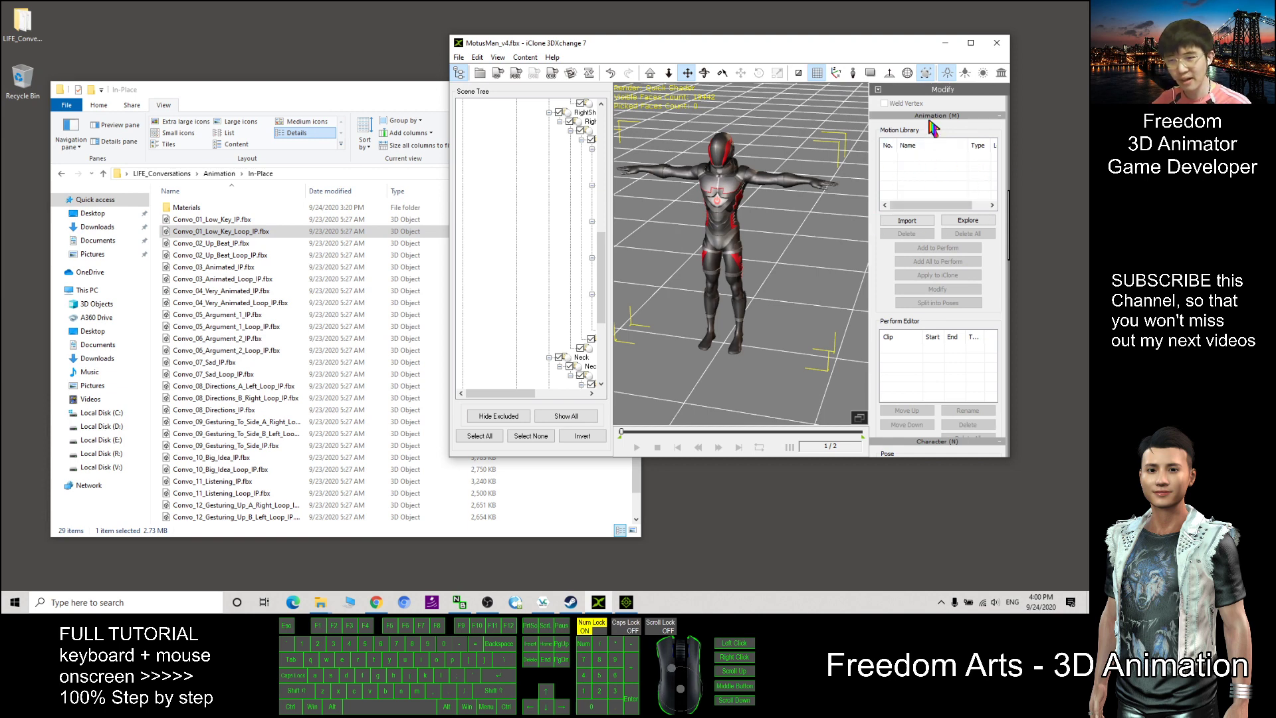
pyautogui.moveTo(1007, 206)
pyautogui.mouseDown()
pyautogui.moveTo(1007, 220)
pyautogui.moveTo(1007, 197)
pyautogui.mouseUp()
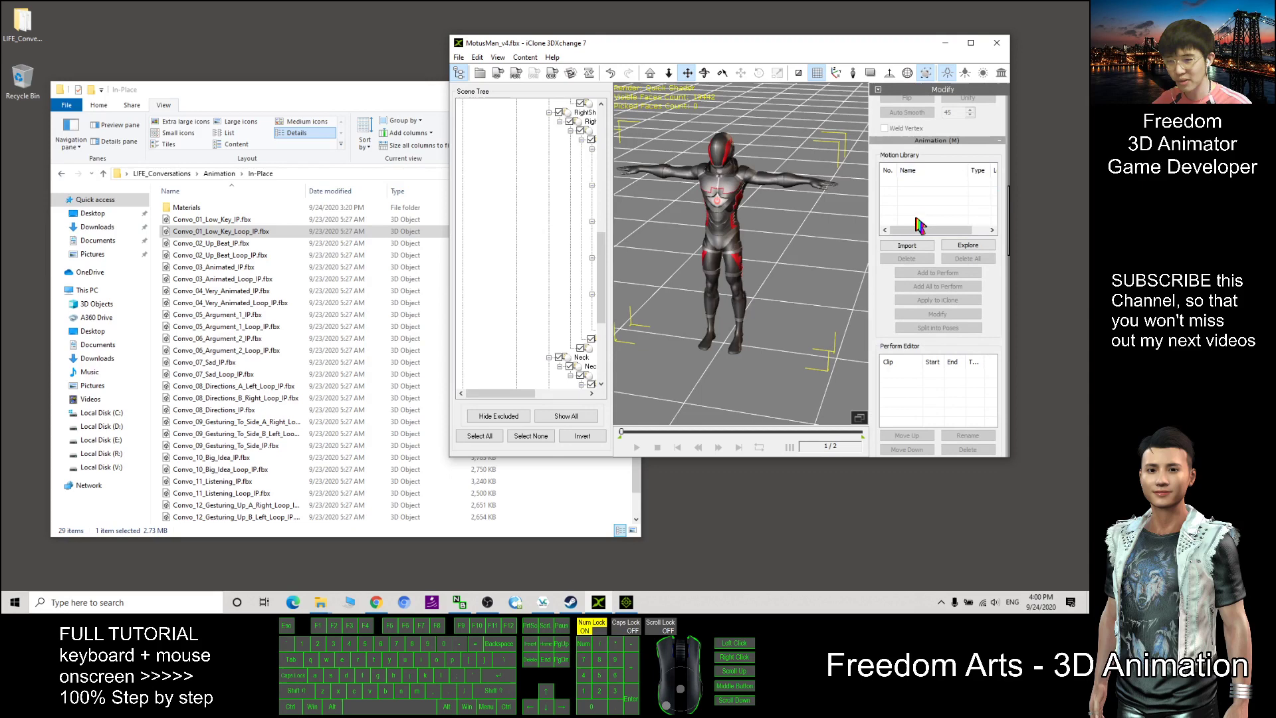
pyautogui.click(364, 142)
pyautogui.moveTo(535, 214); pyautogui.dragTo(133, 615)
pyautogui.scroll(1, 392, 339)
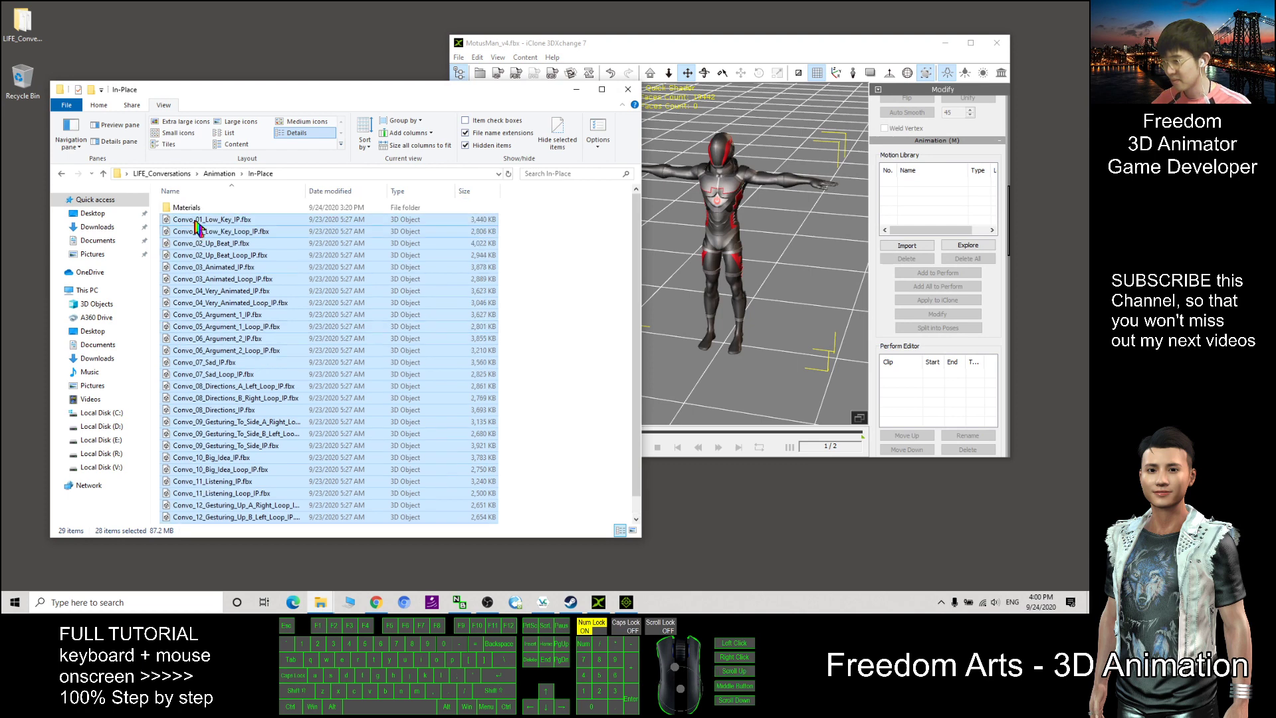
pyautogui.moveTo(197, 228); pyautogui.dragTo(911, 198)
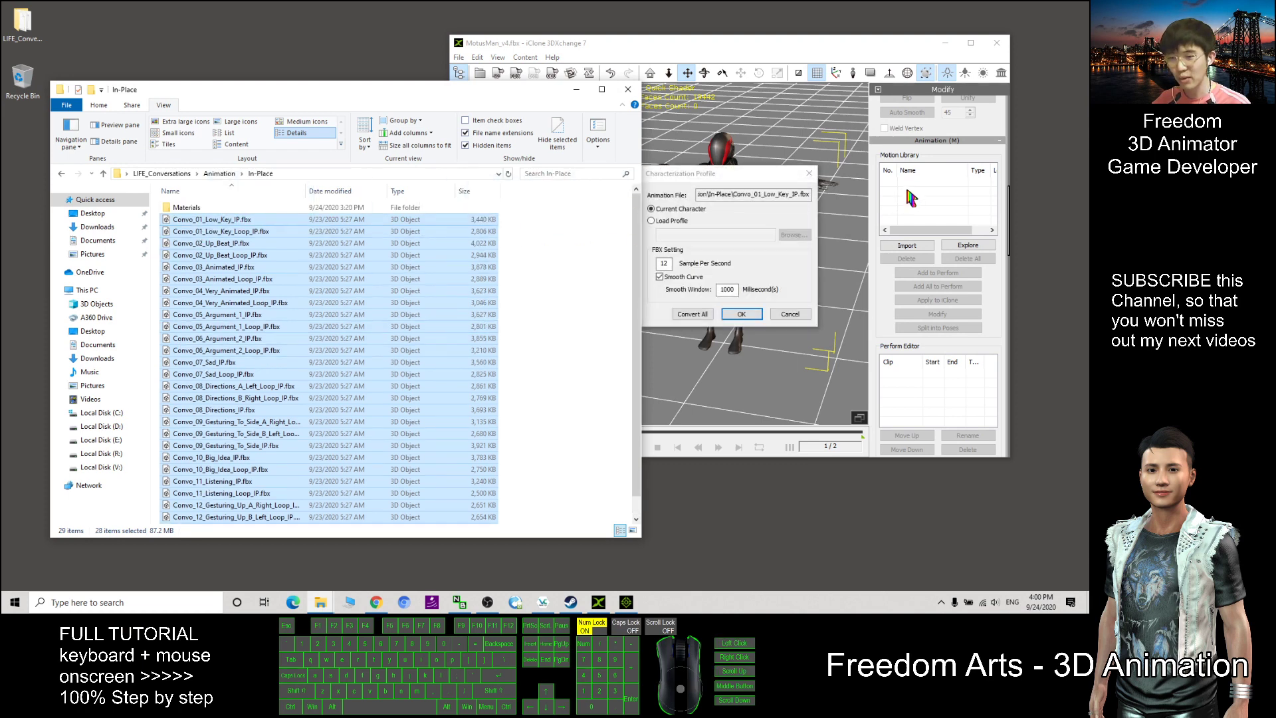
pyautogui.click(696, 174)
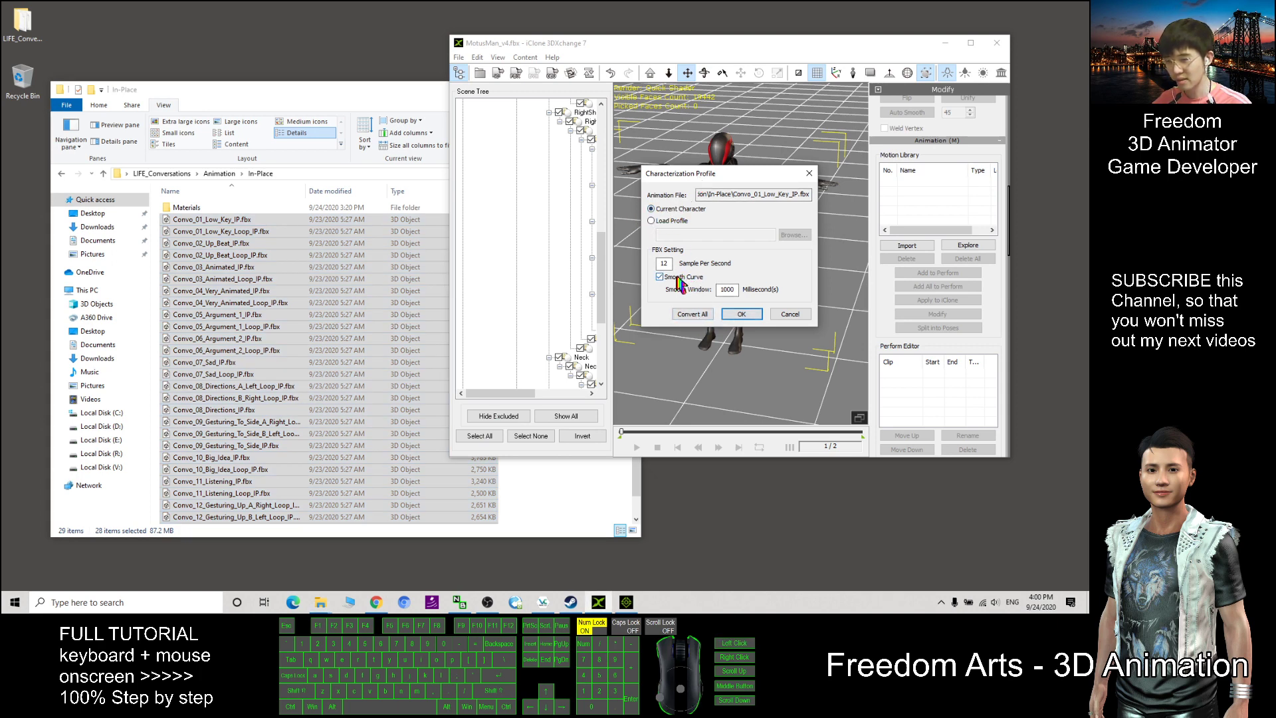
pyautogui.click(691, 317)
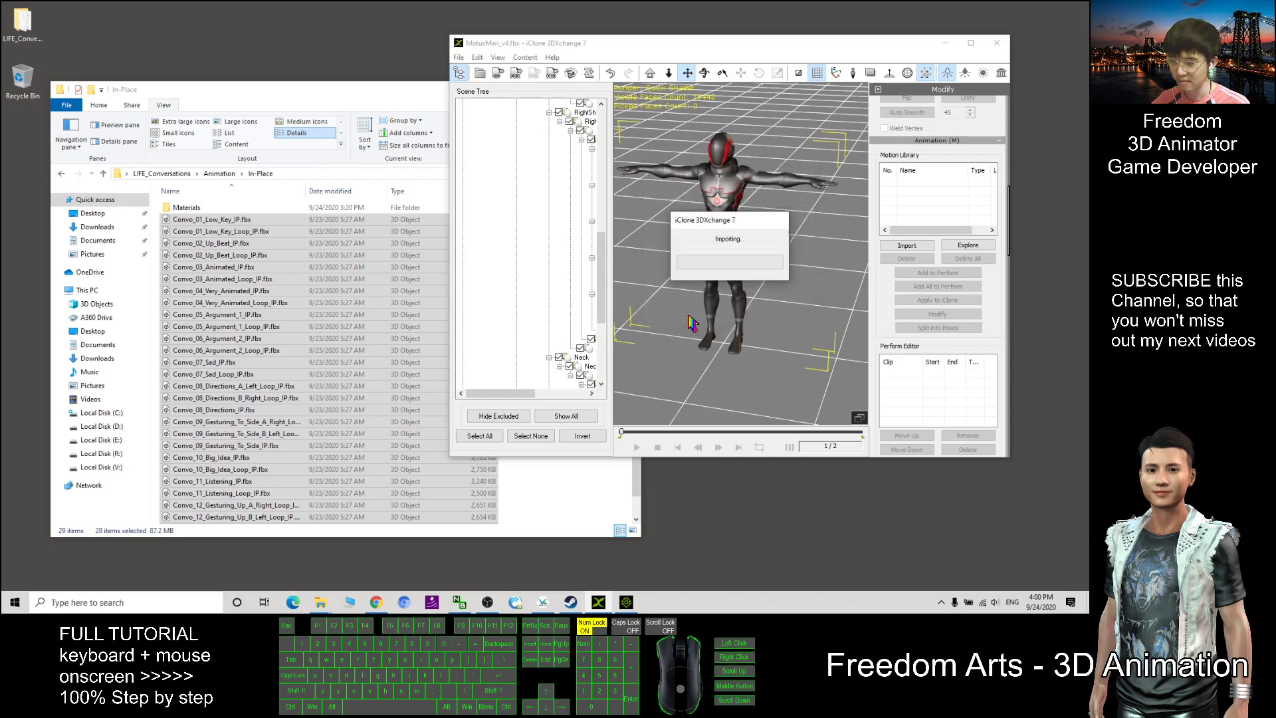
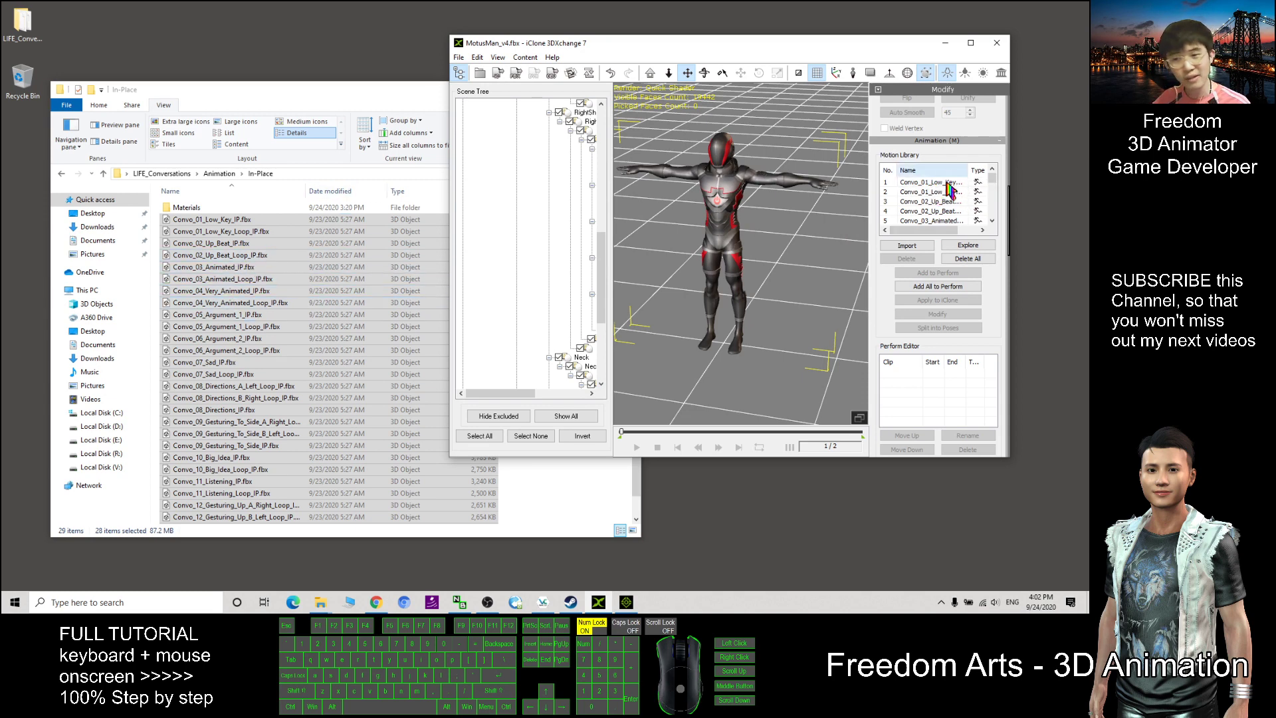
# Add all FBX motions from the Root_Motion folder to the Motion Library, using the Current Character profile and converting them all
pyautogui.click(350, 97)
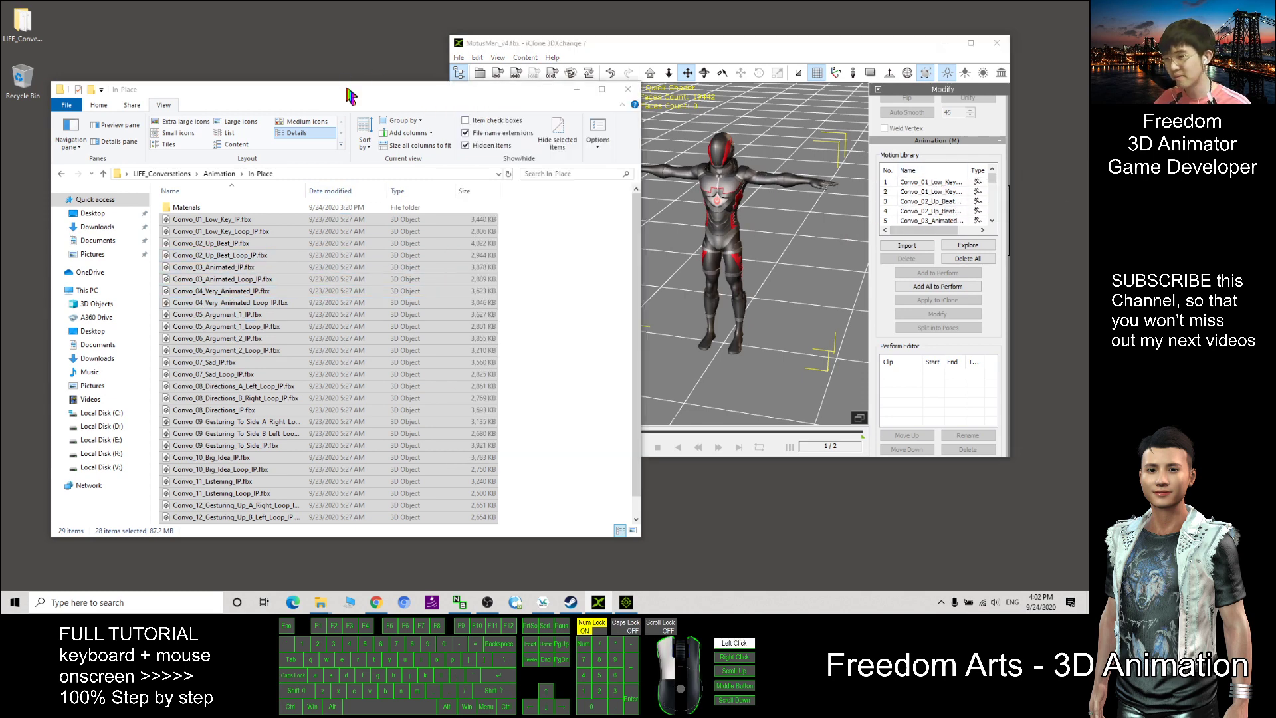
pyautogui.click(103, 173)
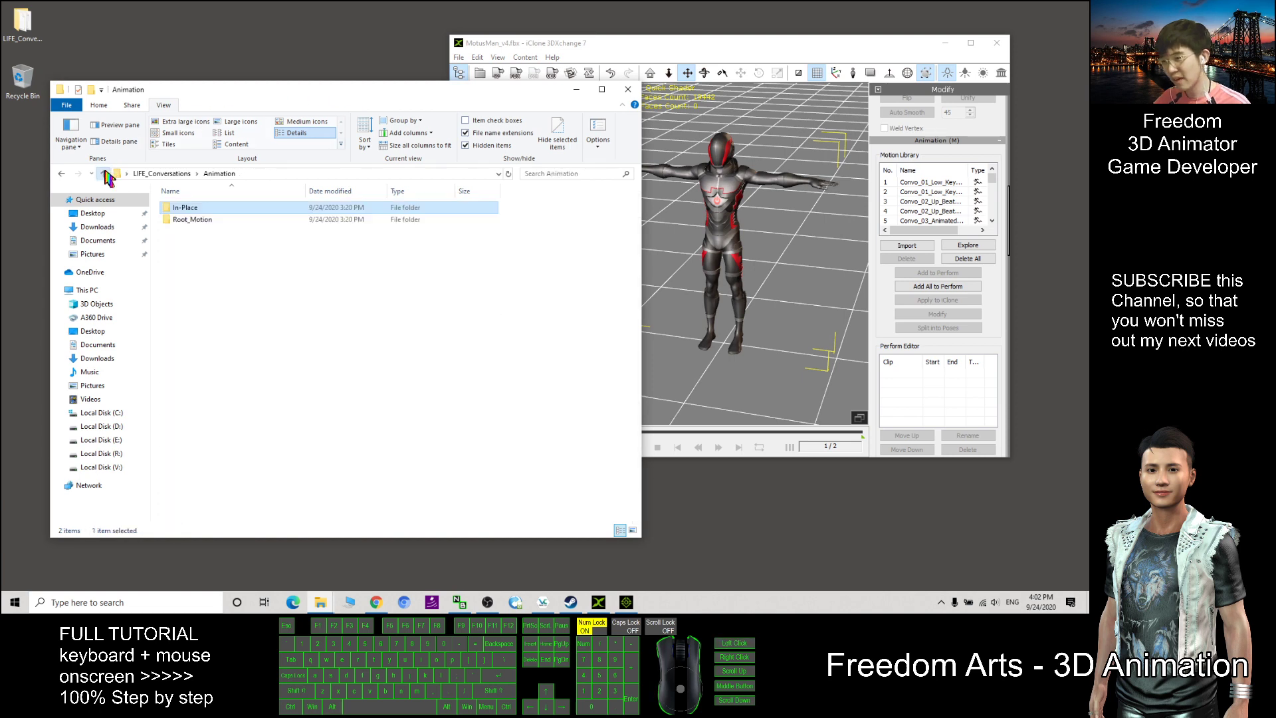
pyautogui.doubleClick(188, 221)
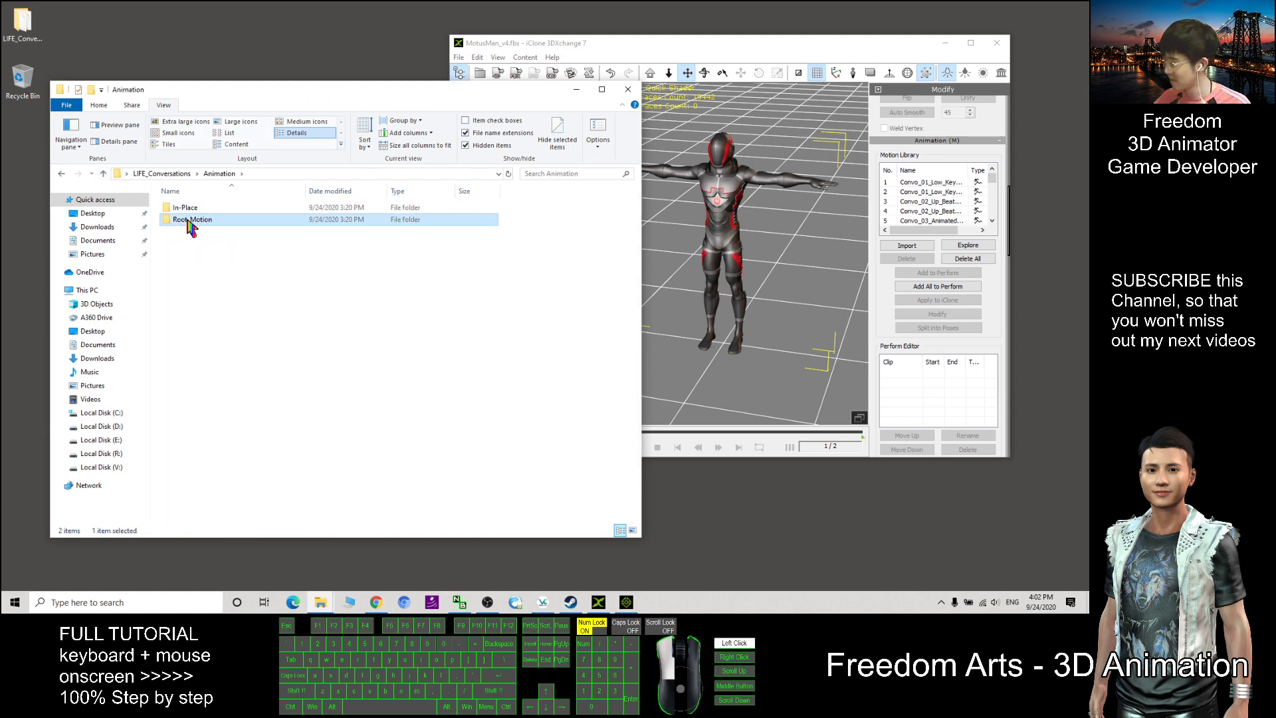
pyautogui.moveTo(554, 206); pyautogui.dragTo(171, 620)
pyautogui.scroll(1, 252, 289)
pyautogui.moveTo(216, 219); pyautogui.dragTo(937, 201)
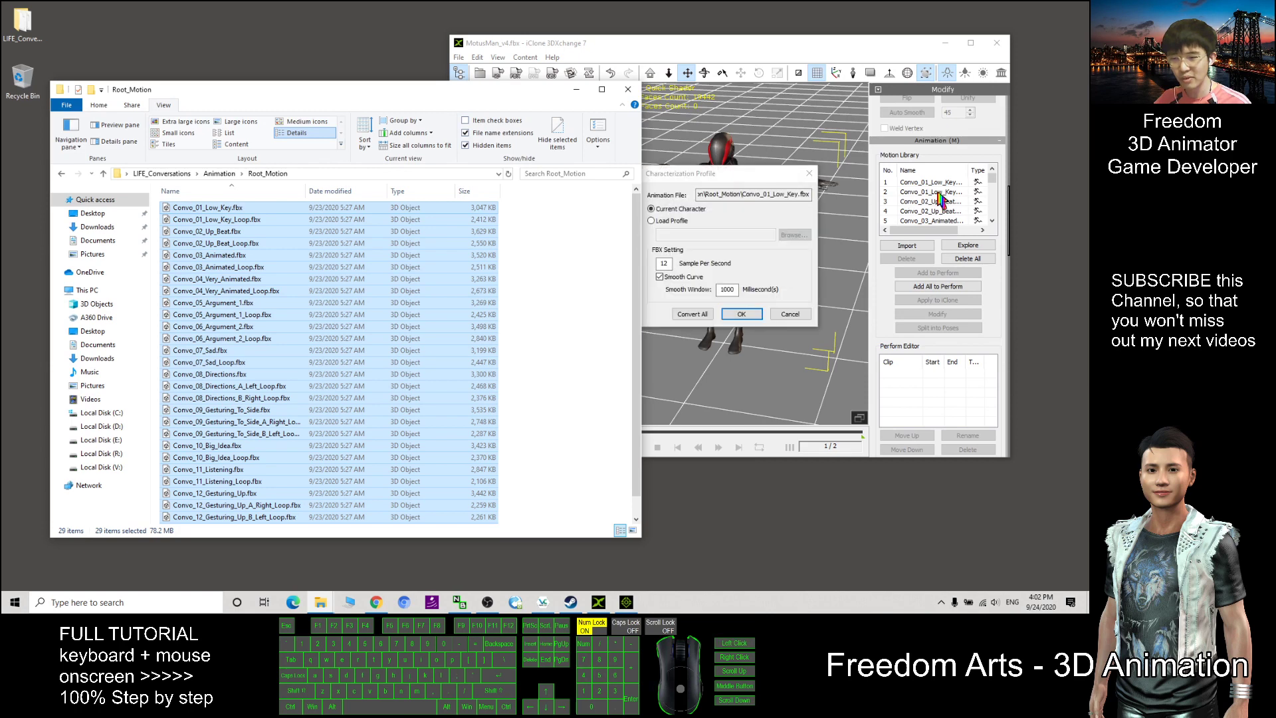
pyautogui.click(660, 210)
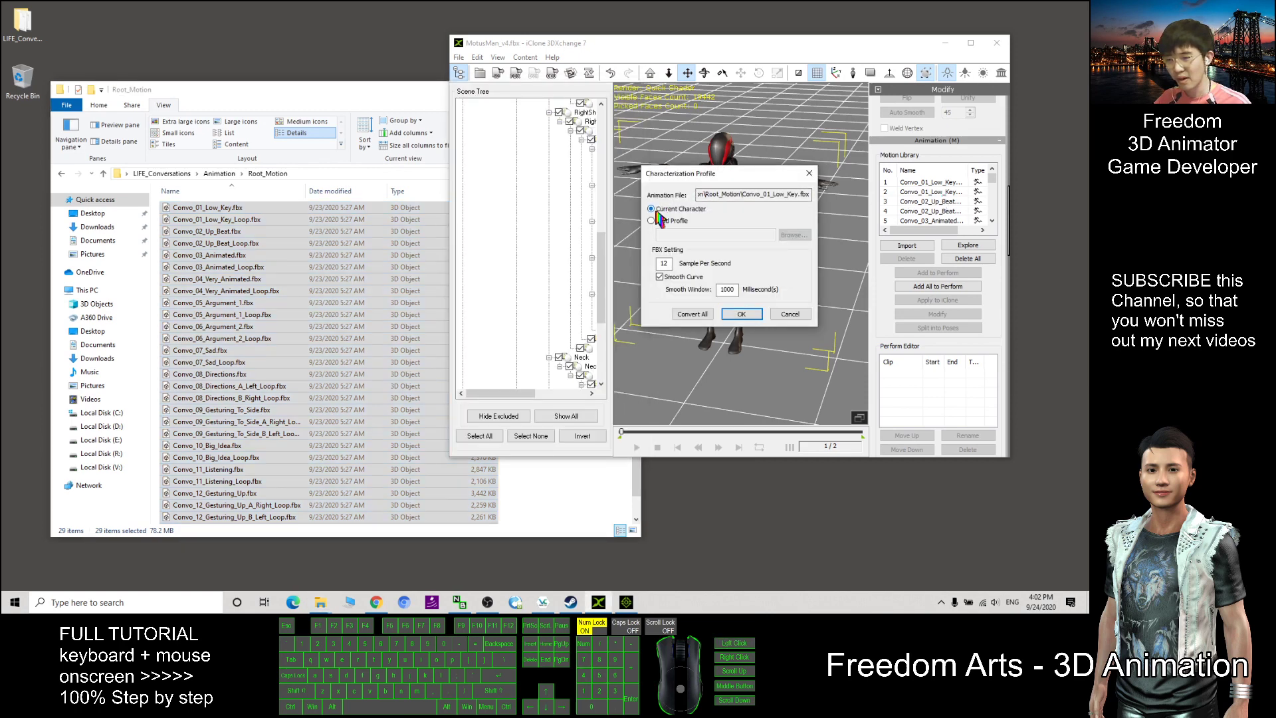
pyautogui.click(691, 315)
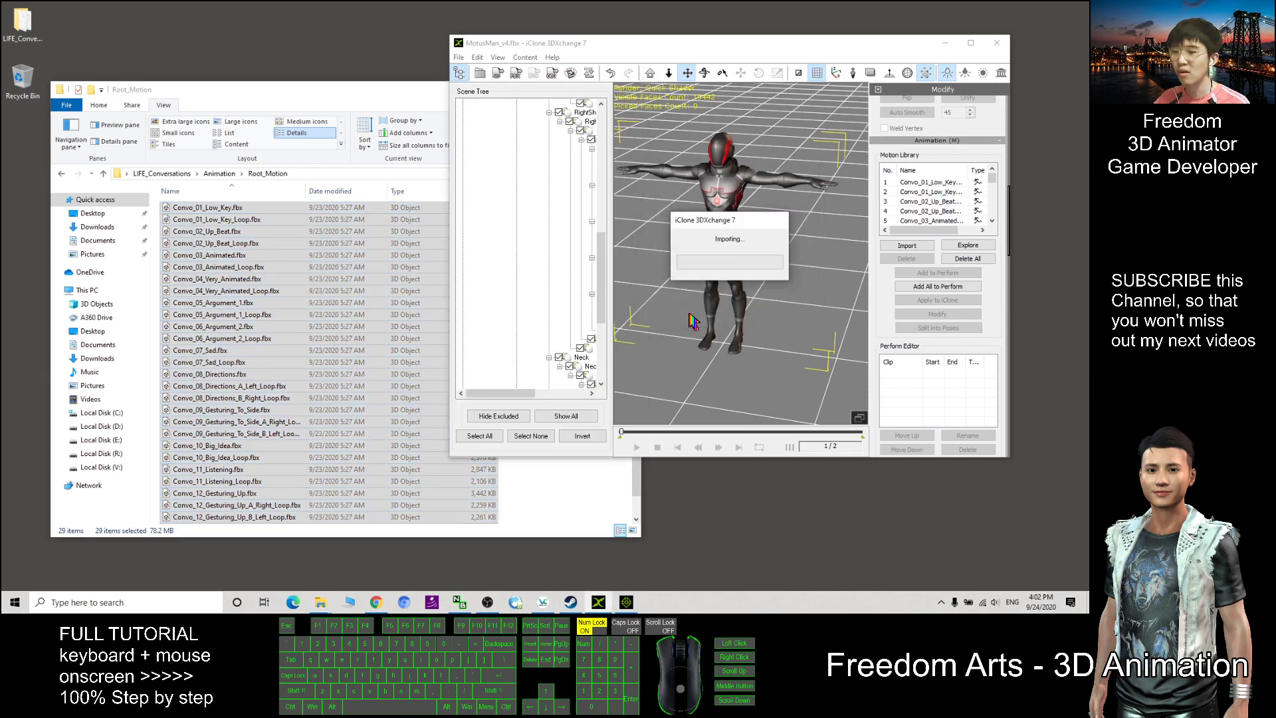